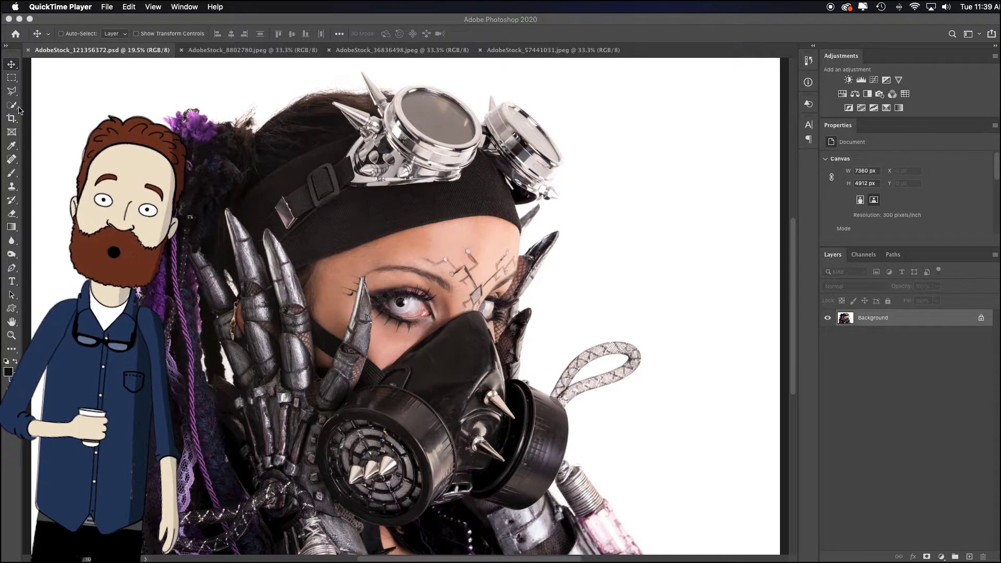
Step: Magic Wand the white backdrop, then Shift-add the two white gaps between the claw fingers
{"action": "left_click_drag", "start_coordinate": [11, 105], "coordinate": [27, 110]}
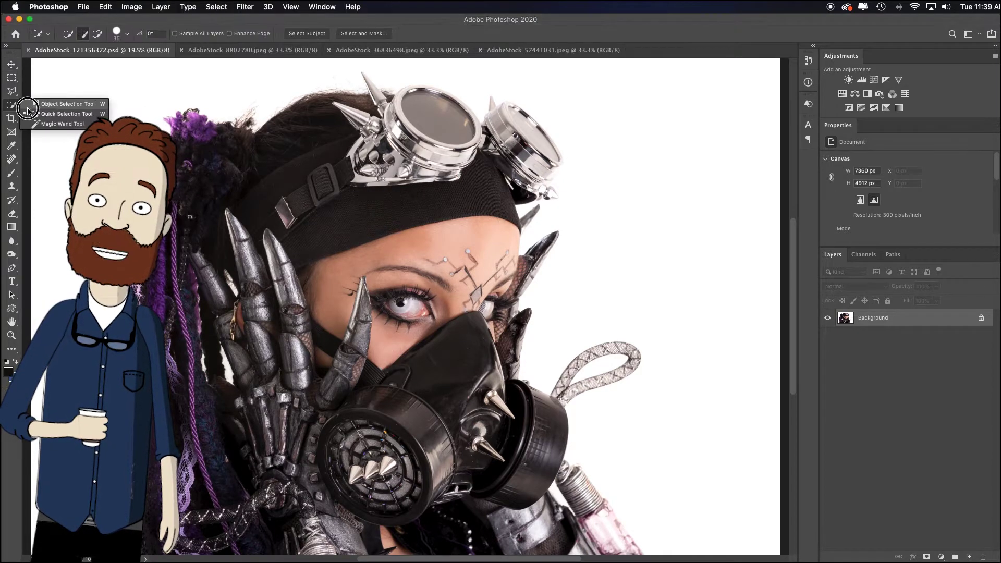
{"action": "left_click", "coordinate": [50, 124]}
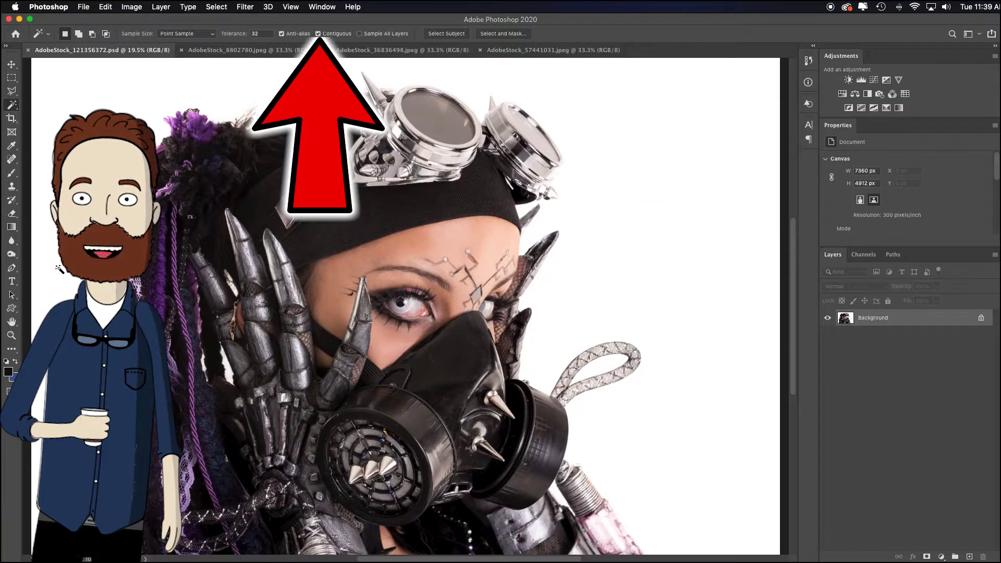
{"action": "left_click", "coordinate": [59, 268]}
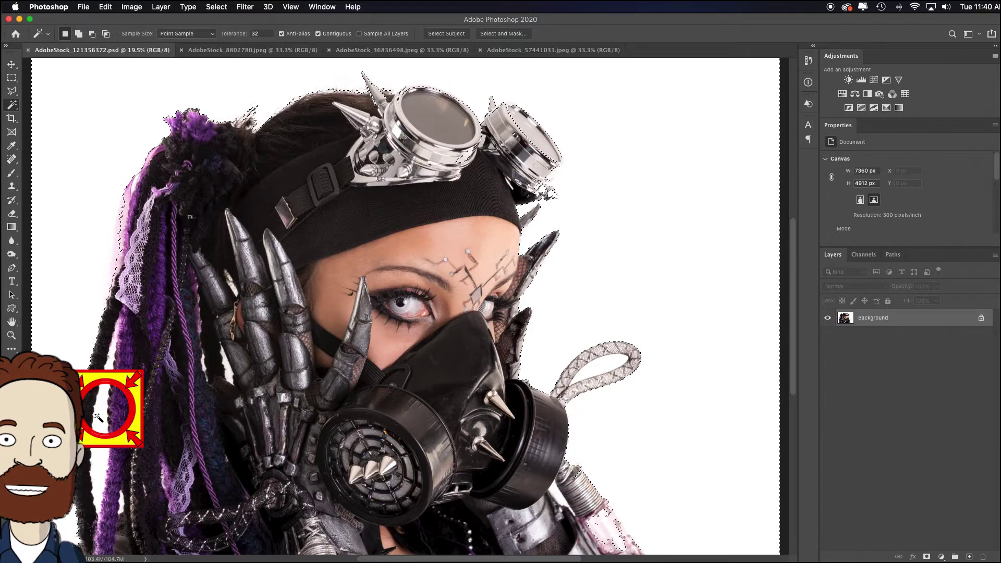
{"action": "key", "text": "shift"}
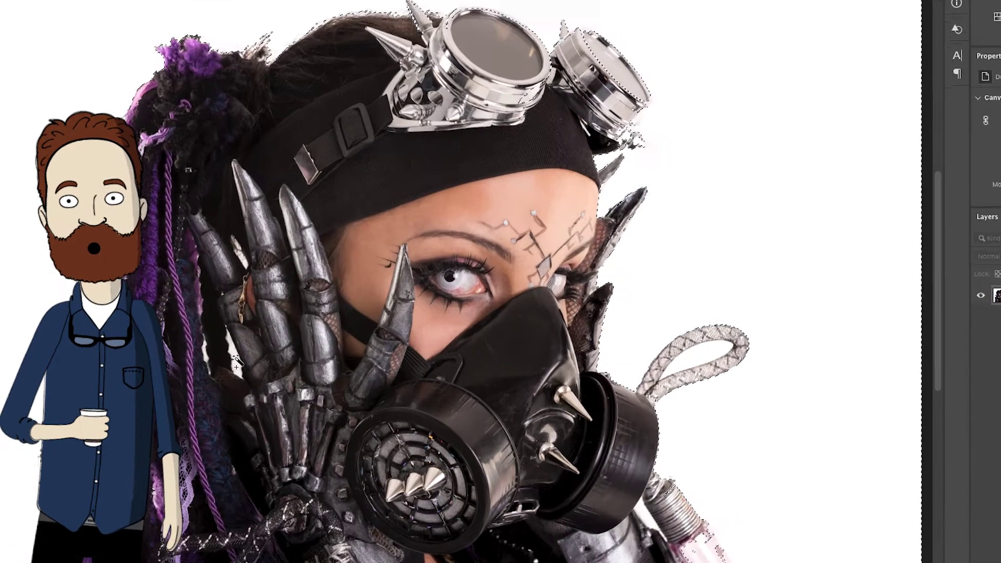
{"action": "left_click", "coordinate": [237, 362], "text": "shift"}
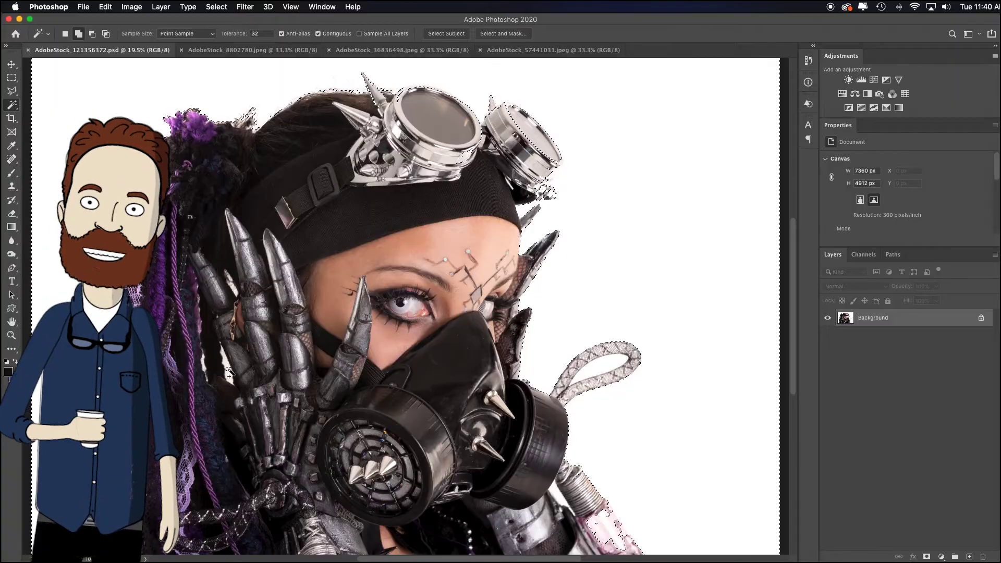
{"action": "left_click", "coordinate": [204, 366], "text": "shift"}
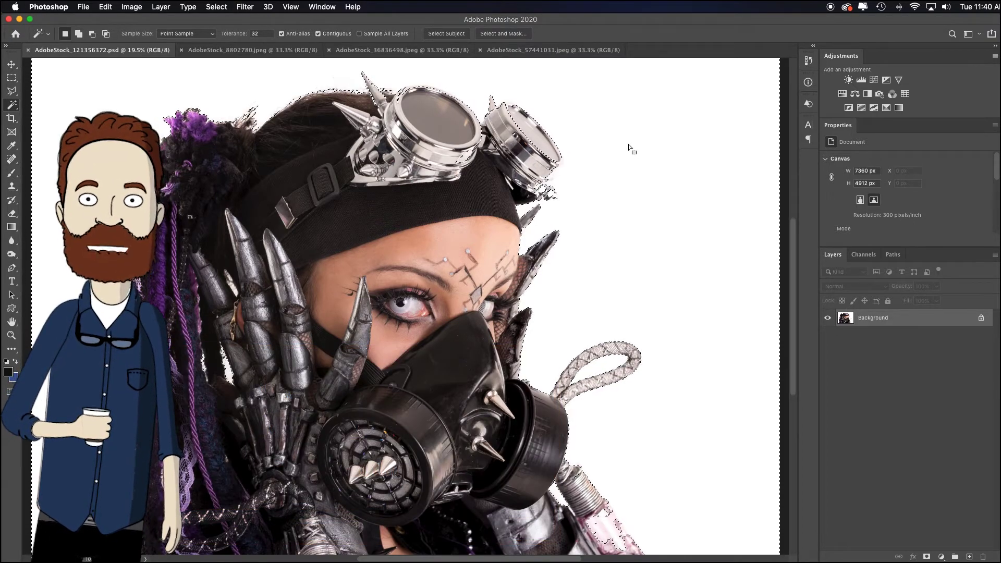
Step: In Select and Mask, invert the mask to keep the woman and zoom in on the goggles
{"action": "left_click", "coordinate": [500, 33]}
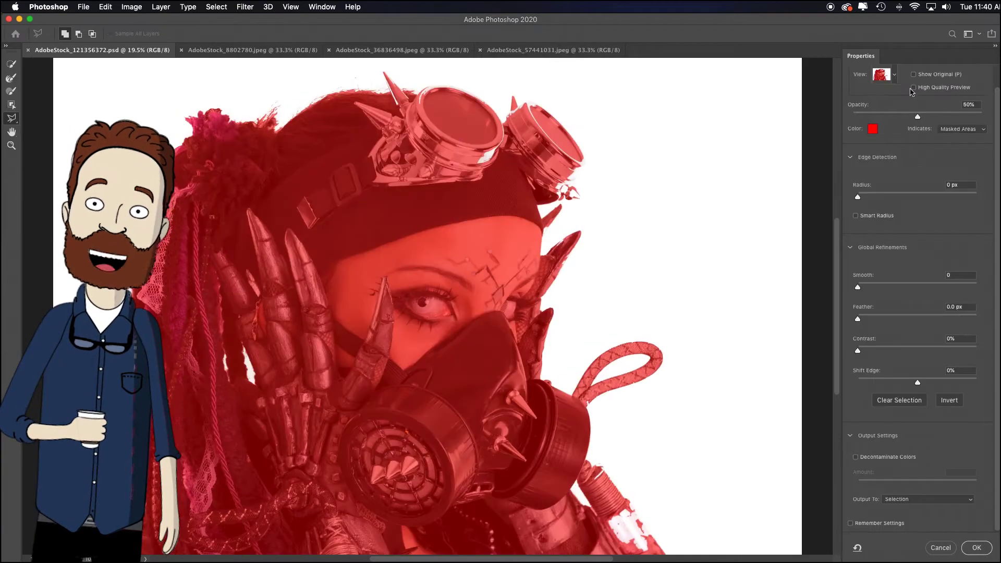
{"action": "left_click", "coordinate": [896, 78]}
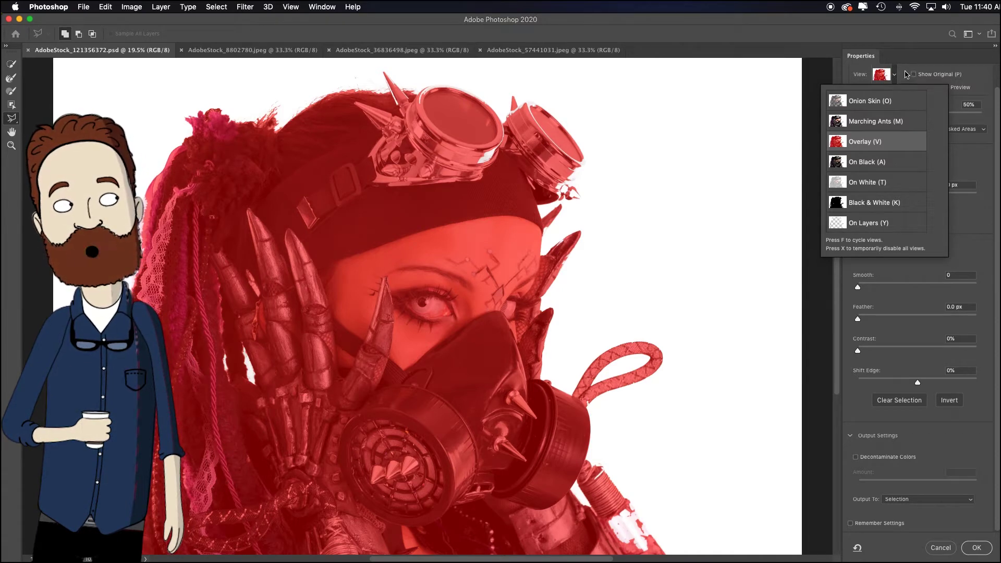
{"action": "left_click", "coordinate": [906, 73]}
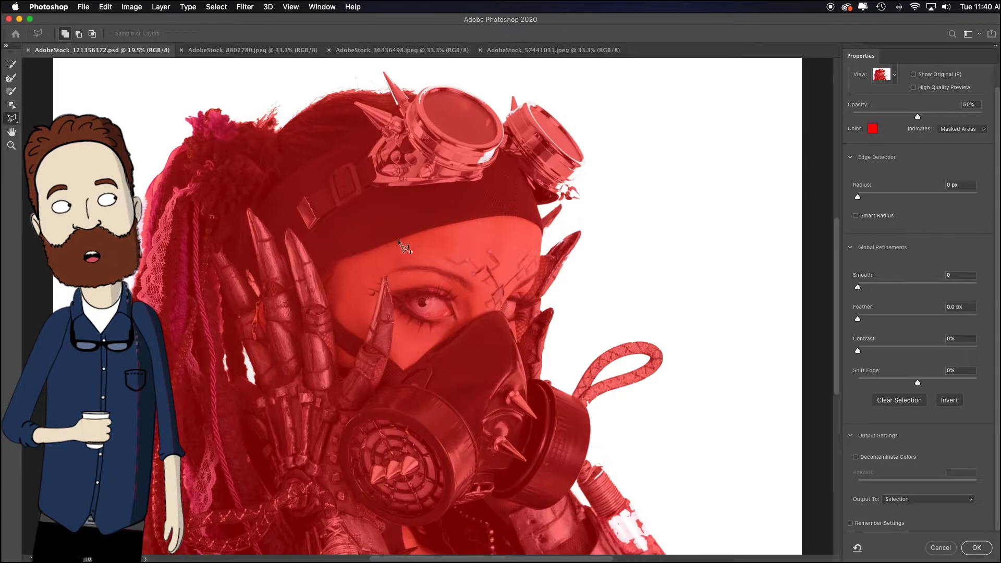
{"action": "left_click", "coordinate": [954, 404]}
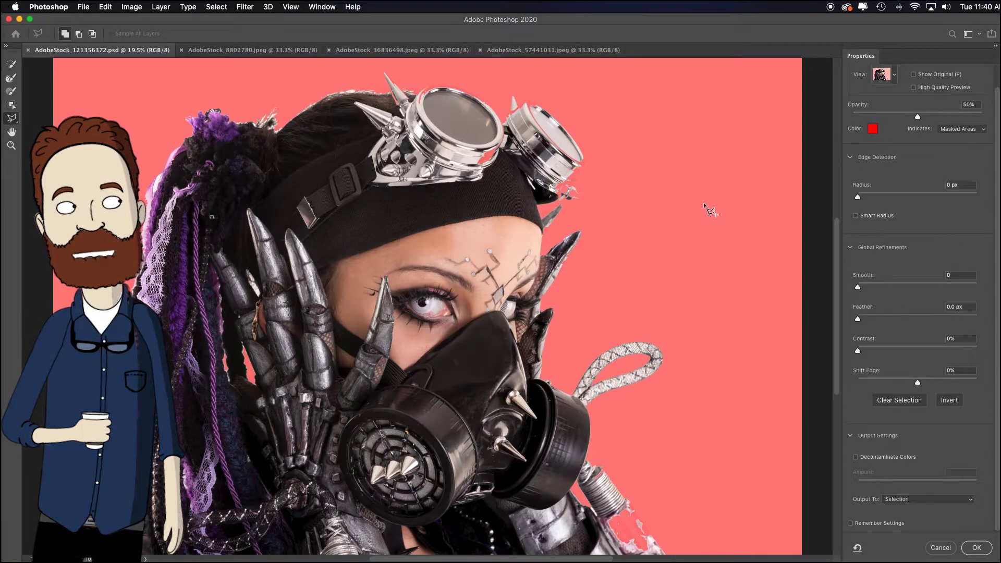
{"action": "left_click_drag", "start_coordinate": [579, 172], "coordinate": [642, 176]}
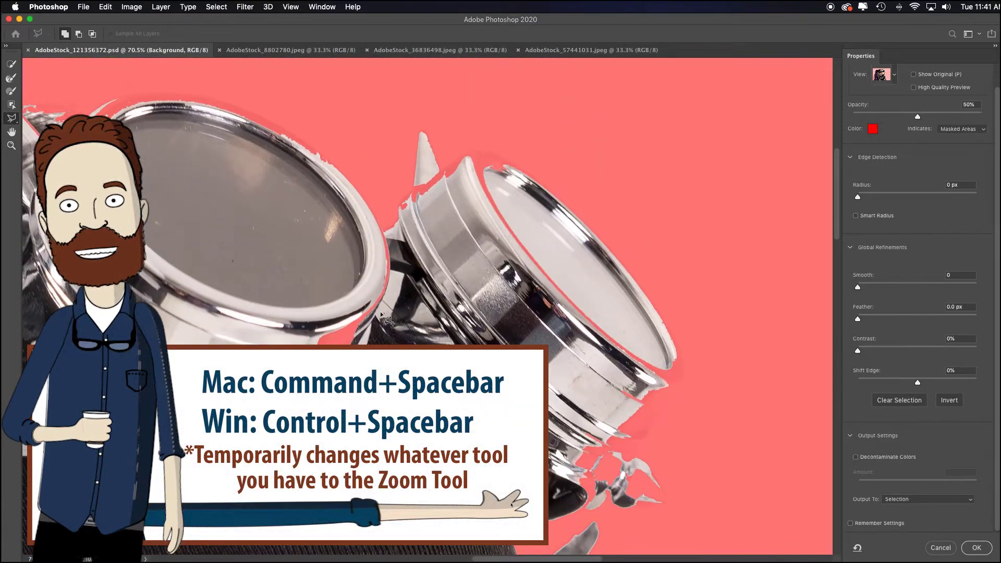
{"action": "left_click_drag", "start_coordinate": [244, 218], "coordinate": [288, 294]}
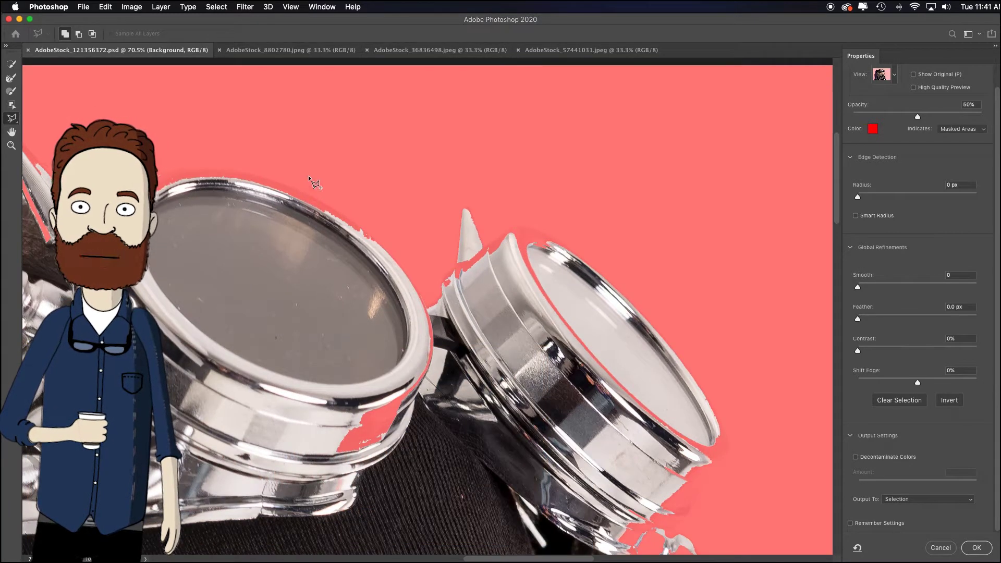
{"action": "left_click", "coordinate": [11, 64]}
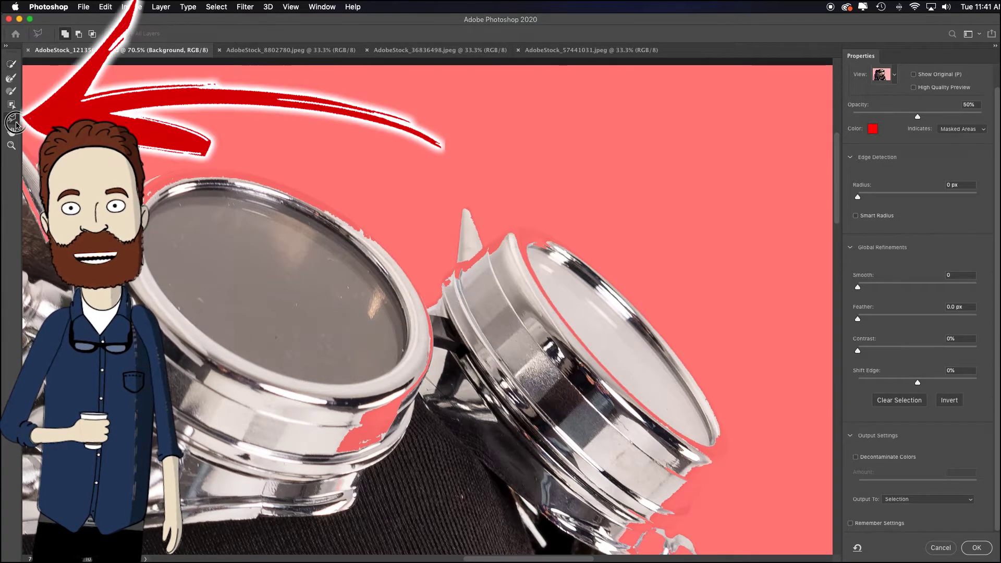
Step: Trace around the silver goggle rims with the Polygonal Lasso to add their clipped edges
{"action": "left_click", "coordinate": [16, 123]}
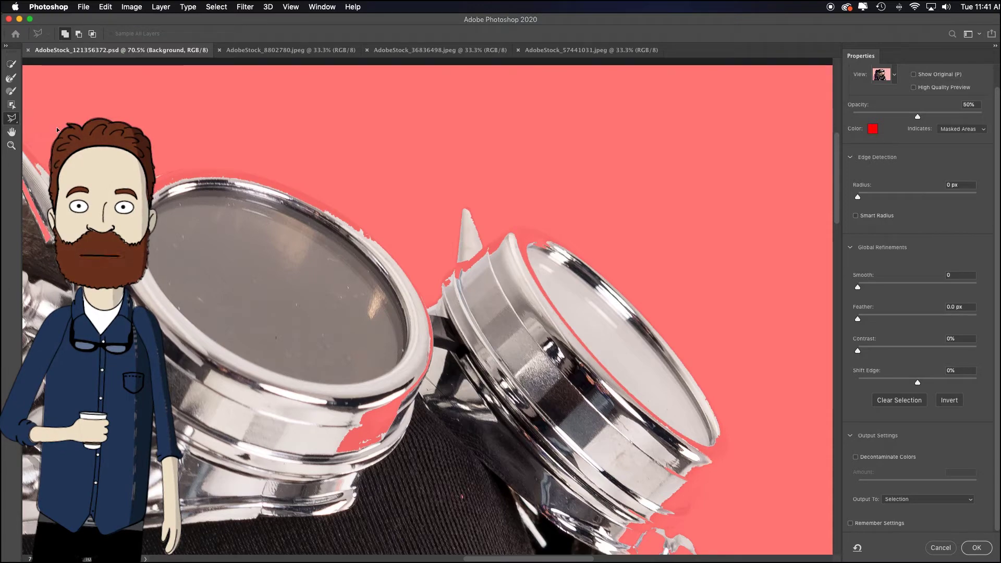
{"action": "scroll", "coordinate": [183, 304], "scroll_direction": "up", "scroll_amount": 5}
{"action": "scroll", "coordinate": [184, 304], "scroll_direction": "left", "scroll_amount": 3}
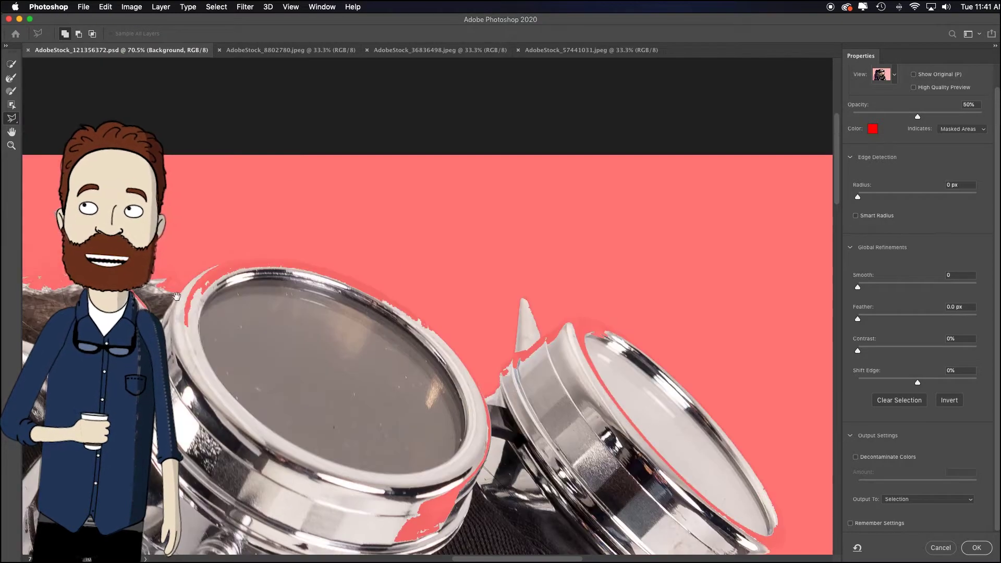
{"action": "scroll", "coordinate": [176, 296], "scroll_direction": "up", "scroll_amount": 5}
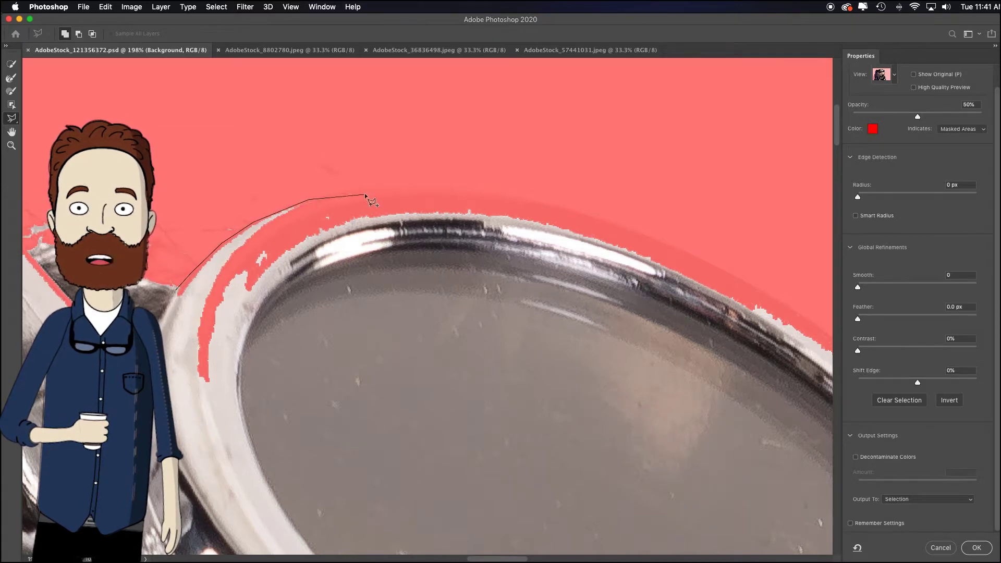
{"action": "left_click", "coordinate": [437, 186]}
{"action": "left_click", "coordinate": [495, 194]}
{"action": "left_click", "coordinate": [577, 211]}
{"action": "left_click", "coordinate": [636, 231]}
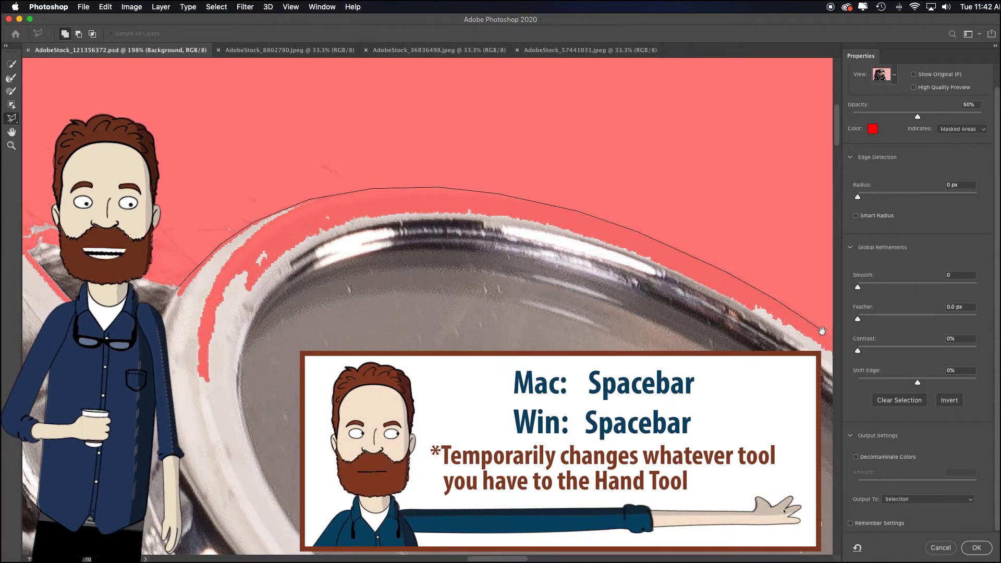
{"action": "left_click_drag", "start_coordinate": [822, 331], "coordinate": [434, 209]}
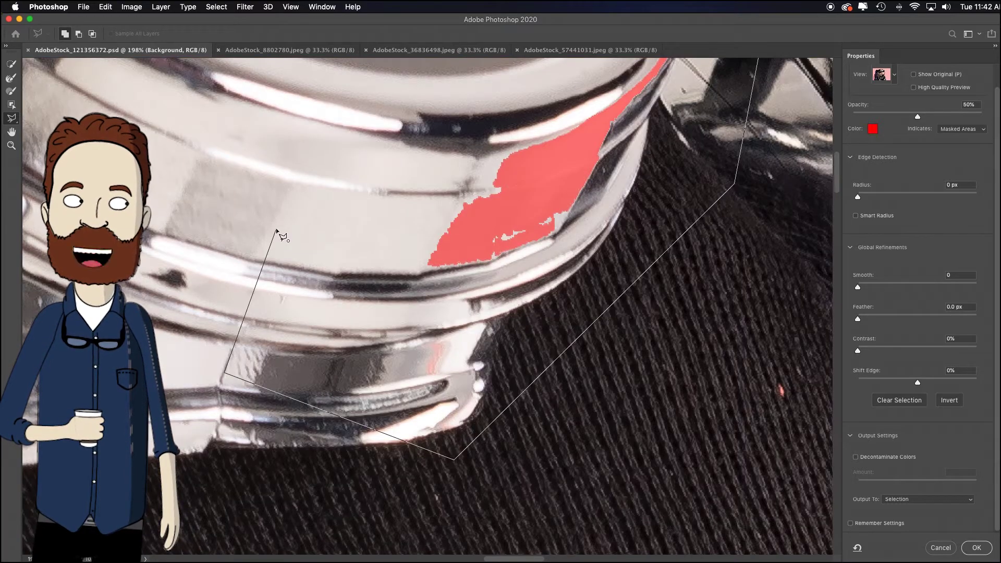
{"action": "key", "text": "super+minus"}
{"action": "key", "text": "super+minus"}
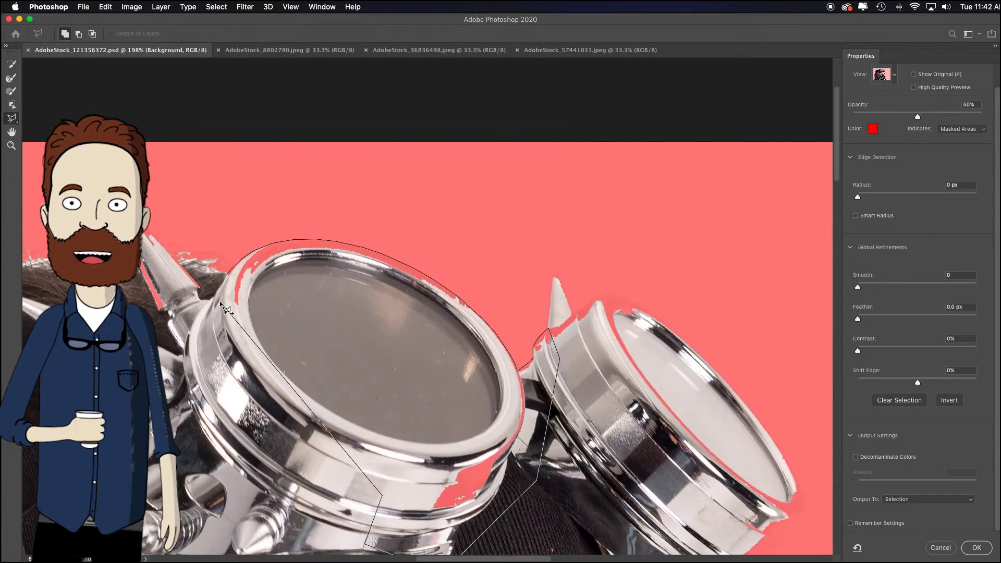
{"action": "left_click", "coordinate": [221, 303]}
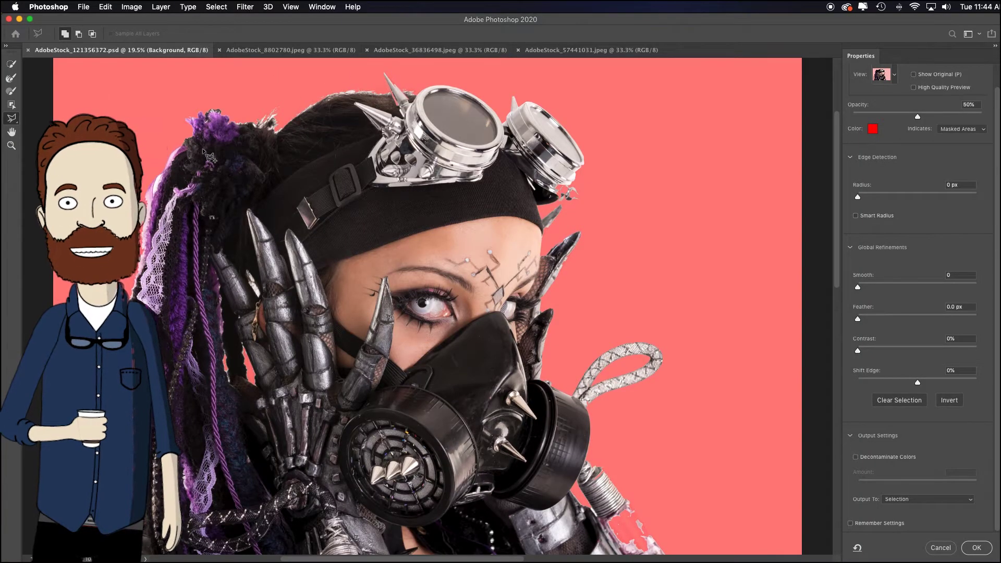
Step: Zoom in on the hair and enlarge the Refine Edge Brush to size 70
{"action": "key", "text": "super+space"}
{"action": "left_click", "coordinate": [263, 149]}
{"action": "left_click_drag", "start_coordinate": [275, 166], "coordinate": [321, 211]}
{"action": "left_click", "coordinate": [321, 211], "text": "alt"}
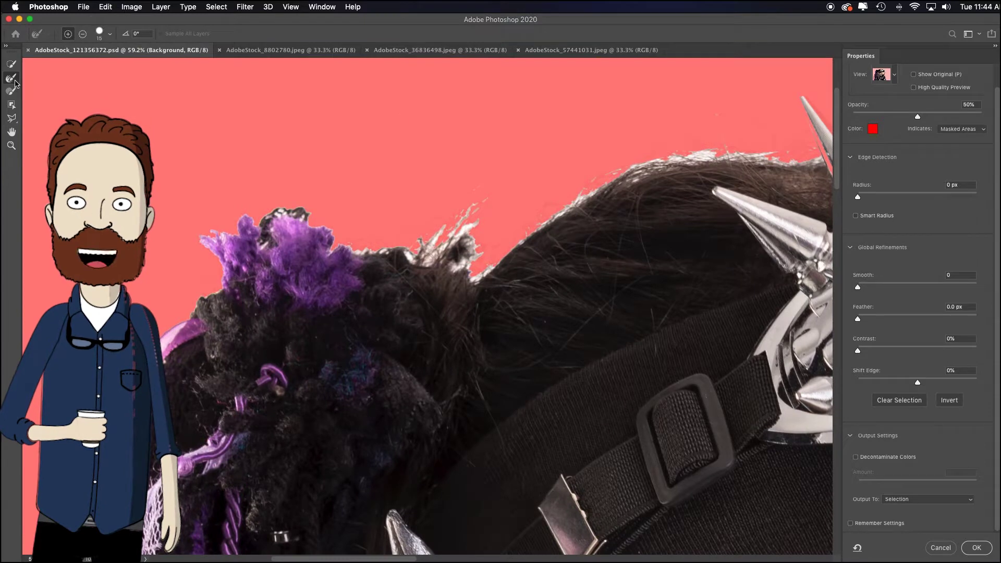
{"action": "scroll", "coordinate": [266, 212], "scroll_direction": "right", "scroll_amount": 1}
{"action": "key", "text": "bracketright"}
{"action": "key", "text": "bracketright"}
{"action": "key", "text": "bracketright"}
{"action": "key", "text": "bracketright"}
{"action": "key", "text": "bracketright"}
{"action": "key", "text": "bracketright"}
{"action": "key", "text": "bracketright"}
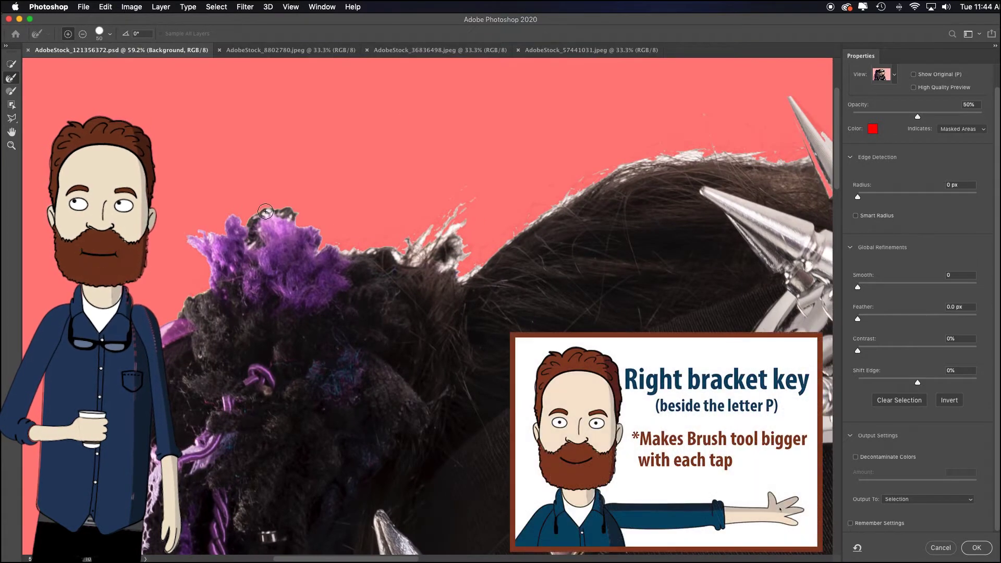
{"action": "scroll", "coordinate": [266, 212], "scroll_direction": "right", "scroll_amount": 1}
{"action": "key", "text": "bracketright"}
{"action": "key", "text": "bracketright"}
{"action": "key", "text": "bracketright"}
{"action": "key", "text": "bracketright"}
{"action": "key", "text": "bracketright"}
{"action": "key", "text": "bracketright"}
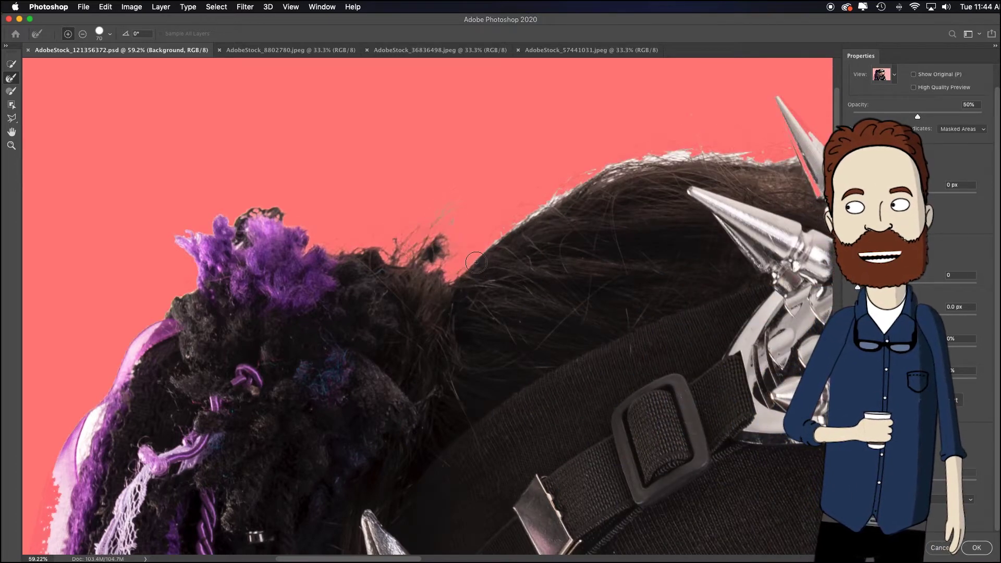
Step: Brush along the top of the head and the dark and purple strands, then fit the image on screen
{"action": "mouse_move", "coordinate": [505, 231]}
{"action": "left_mouse_down"}
{"action": "mouse_move", "coordinate": [574, 185]}
{"action": "mouse_move", "coordinate": [637, 162]}
{"action": "mouse_move", "coordinate": [628, 165]}
{"action": "mouse_move", "coordinate": [778, 152]}
{"action": "left_mouse_up"}
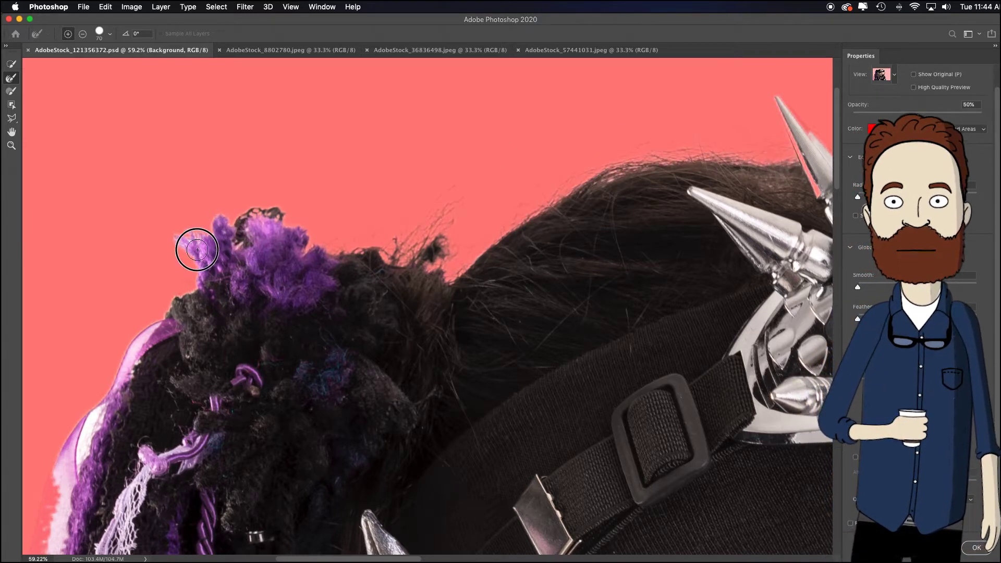
{"action": "left_click_drag", "start_coordinate": [185, 292], "coordinate": [474, 83]}
{"action": "scroll", "coordinate": [375, 187], "scroll_direction": "down", "scroll_amount": 10}
{"action": "scroll", "coordinate": [510, 201], "scroll_direction": "left", "scroll_amount": 5}
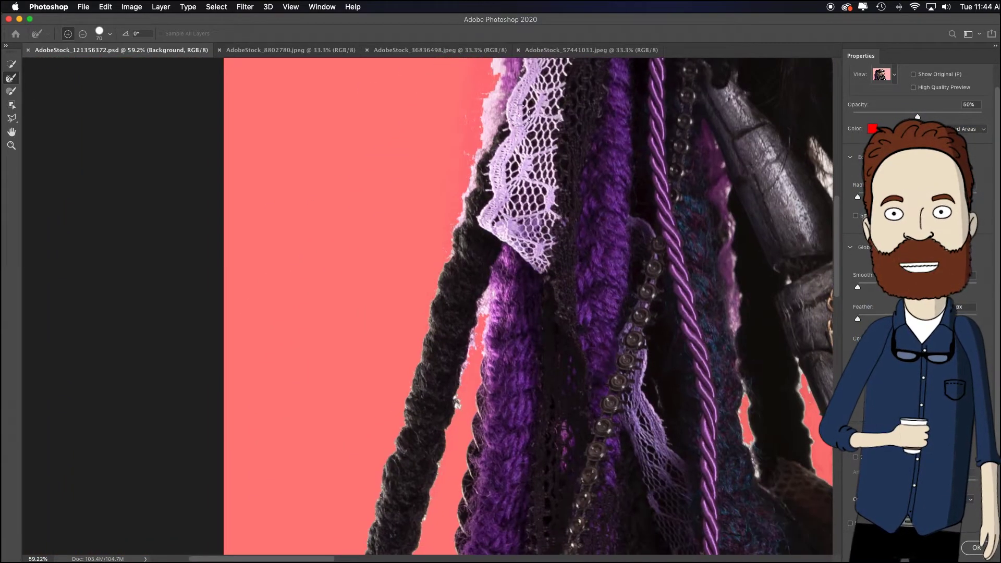
{"action": "mouse_move", "coordinate": [438, 243]}
{"action": "left_mouse_down"}
{"action": "mouse_move", "coordinate": [421, 330]}
{"action": "mouse_move", "coordinate": [459, 246]}
{"action": "mouse_move", "coordinate": [482, 111]}
{"action": "left_mouse_up"}
{"action": "scroll", "coordinate": [477, 116], "scroll_direction": "down", "scroll_amount": 5}
{"action": "scroll", "coordinate": [476, 116], "scroll_direction": "left", "scroll_amount": 1}
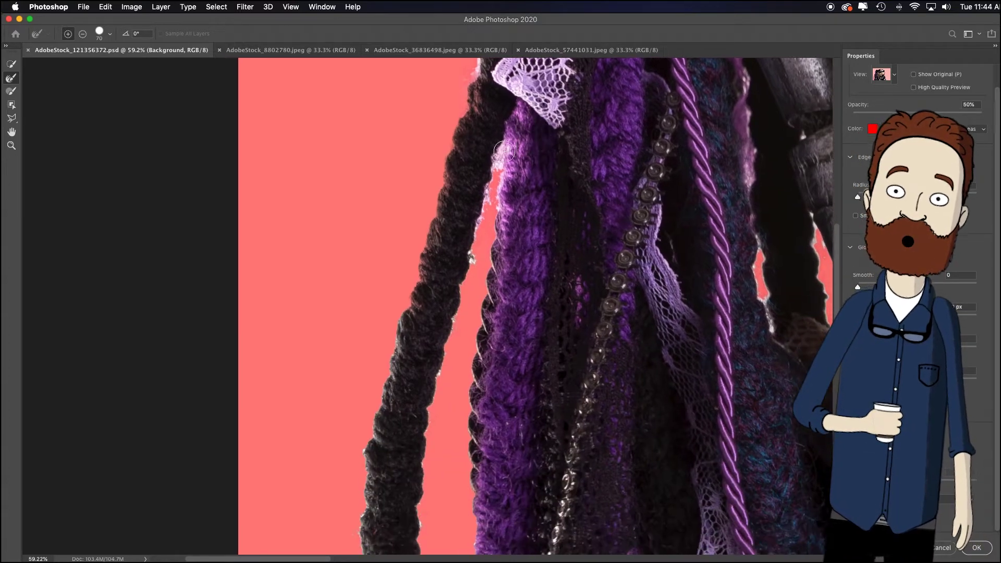
{"action": "mouse_move", "coordinate": [496, 175]}
{"action": "left_mouse_down"}
{"action": "mouse_move", "coordinate": [467, 287]}
{"action": "mouse_move", "coordinate": [496, 191]}
{"action": "mouse_move", "coordinate": [496, 320]}
{"action": "mouse_move", "coordinate": [473, 386]}
{"action": "left_mouse_up"}
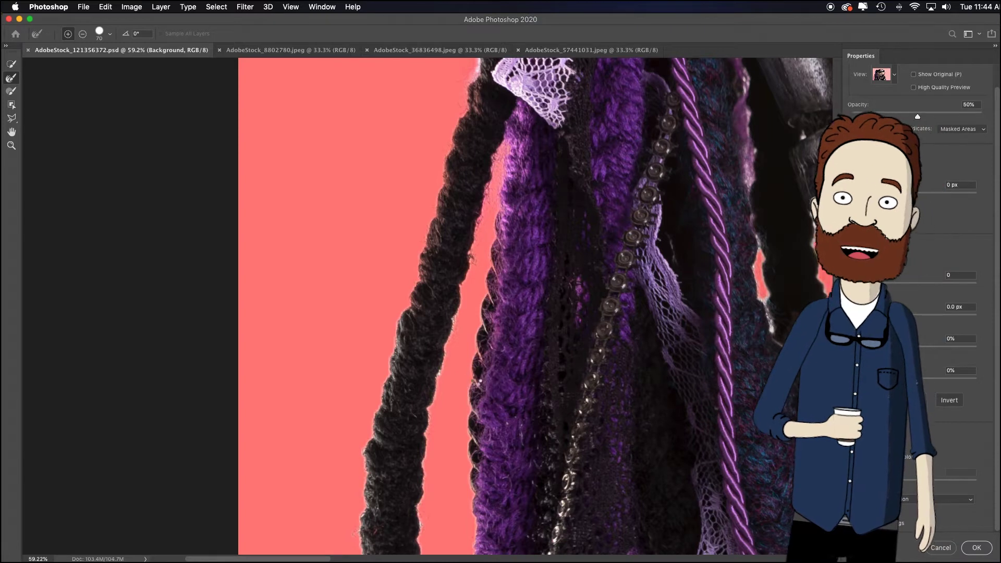
{"action": "scroll", "coordinate": [470, 320], "scroll_direction": "right", "scroll_amount": 5}
{"action": "scroll", "coordinate": [470, 320], "scroll_direction": "down", "scroll_amount": 3}
{"action": "mouse_move", "coordinate": [616, 148]}
{"action": "left_mouse_down"}
{"action": "mouse_move", "coordinate": [626, 146]}
{"action": "mouse_move", "coordinate": [626, 156]}
{"action": "mouse_move", "coordinate": [661, 112]}
{"action": "mouse_move", "coordinate": [670, 125]}
{"action": "left_mouse_up"}
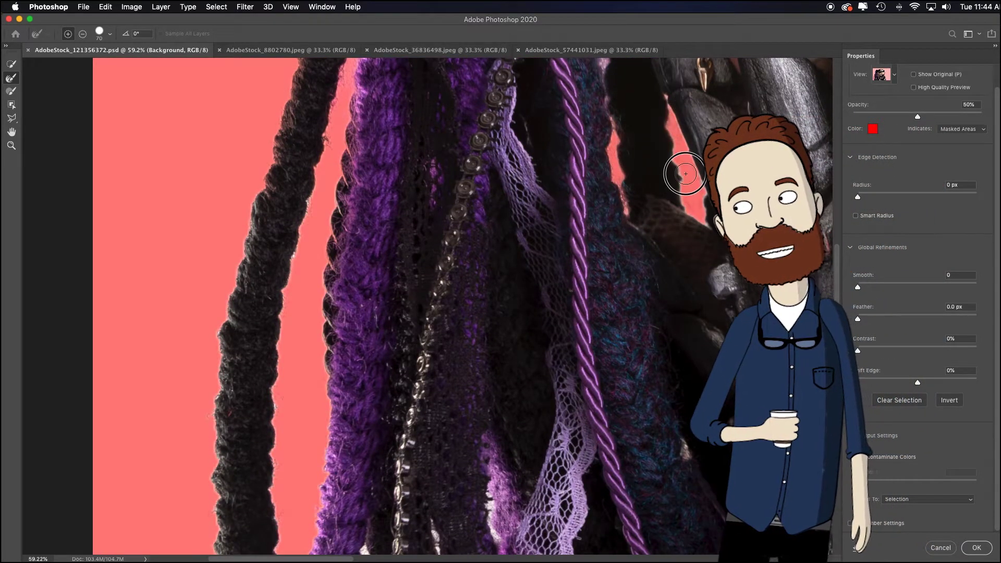
{"action": "key", "text": "super+0"}
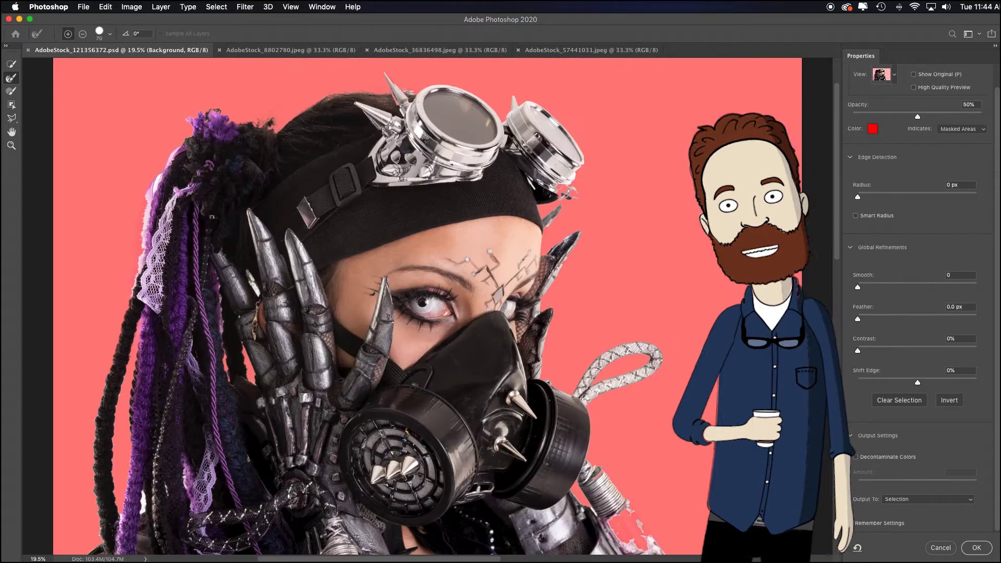
Step: Enable Smart Radius at 1 px, Smooth 4, Feather 0.6 px, and output to New Layer with Layer Mask
{"action": "left_click", "coordinate": [856, 215]}
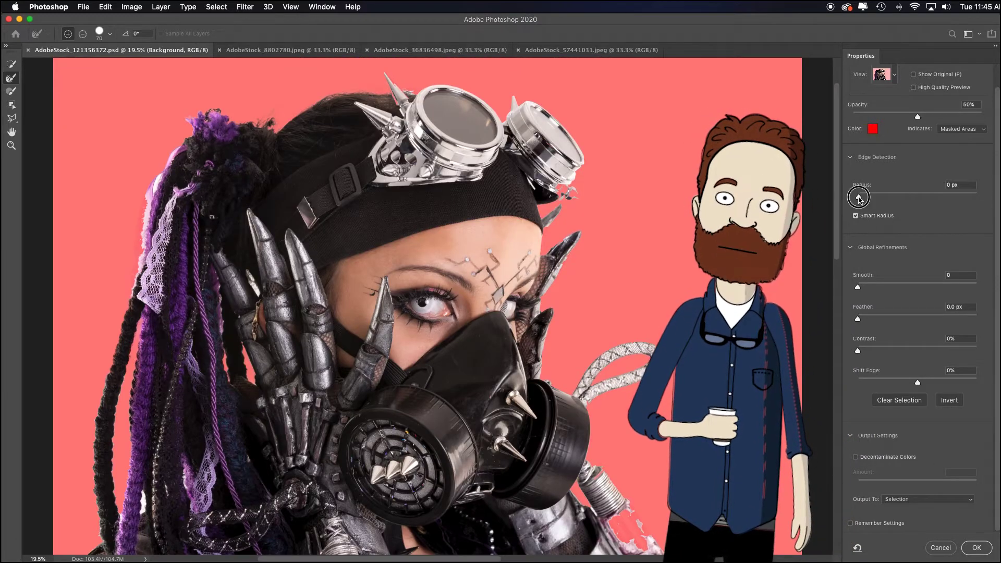
{"action": "left_click_drag", "start_coordinate": [858, 196], "coordinate": [865, 196]}
{"action": "left_click_drag", "start_coordinate": [858, 287], "coordinate": [864, 288]}
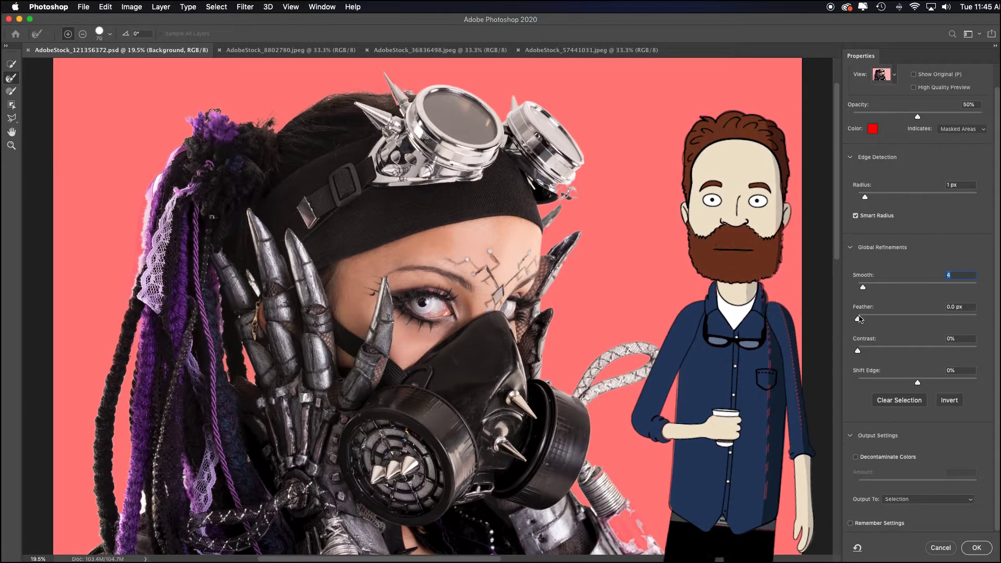
{"action": "left_click_drag", "start_coordinate": [859, 319], "coordinate": [862, 321]}
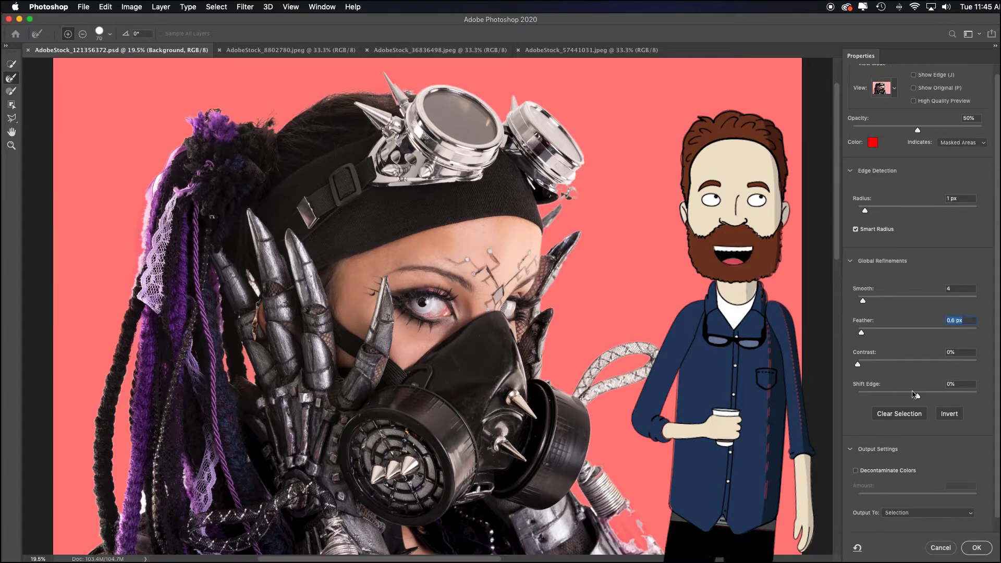
{"action": "left_click", "coordinate": [925, 498]}
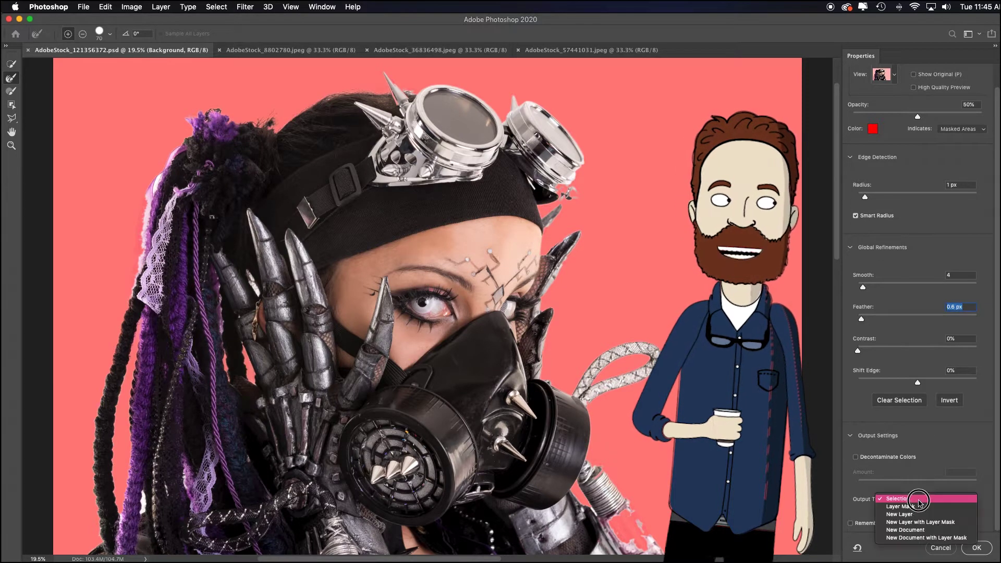
{"action": "left_click", "coordinate": [939, 522]}
{"action": "left_click", "coordinate": [976, 547]}
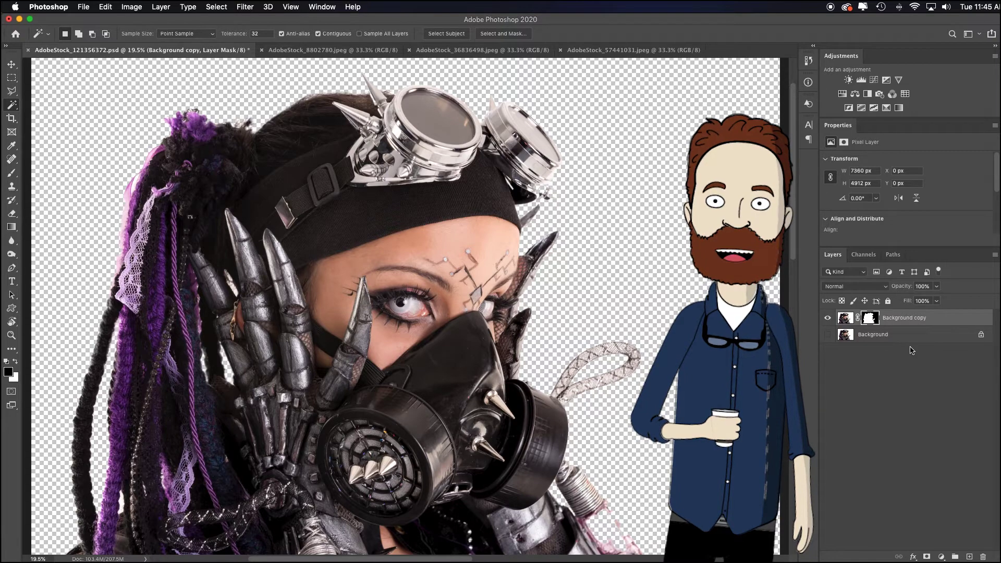
Step: Load the saved Woman Mask channel as the selection
{"action": "left_click", "coordinate": [217, 8]}
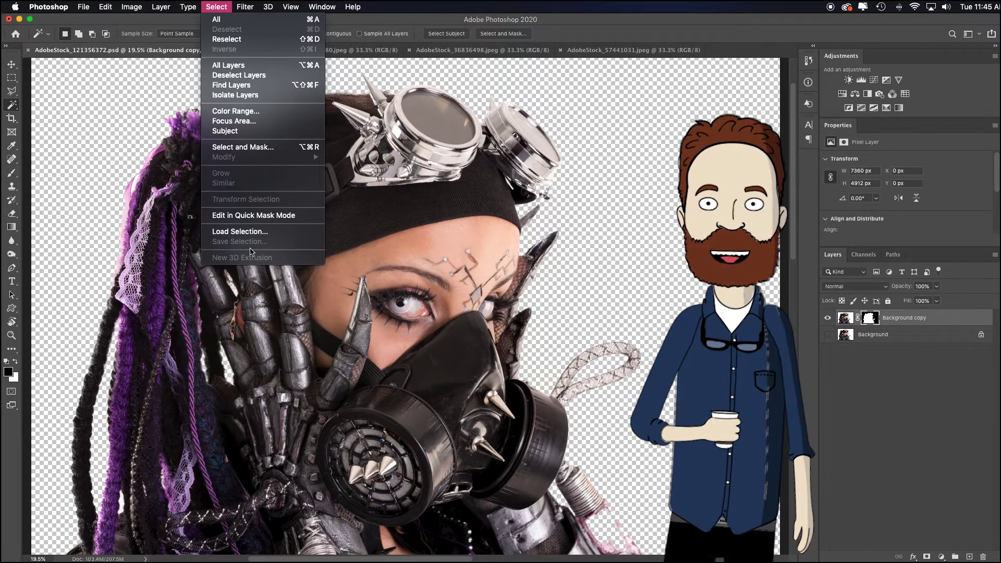
{"action": "left_click", "coordinate": [243, 232]}
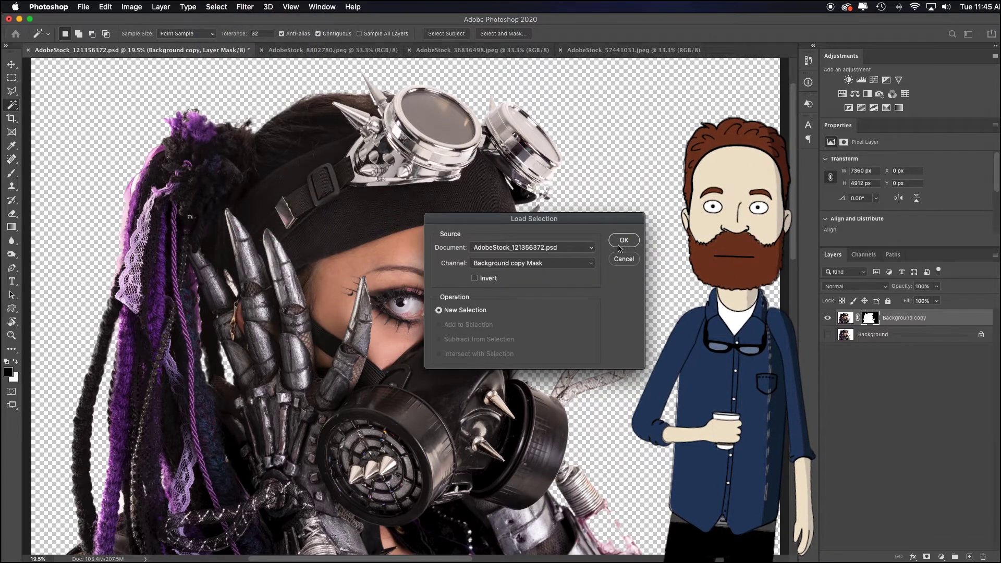
{"action": "left_click", "coordinate": [532, 263]}
{"action": "left_click", "coordinate": [521, 284]}
{"action": "left_click", "coordinate": [628, 241]}
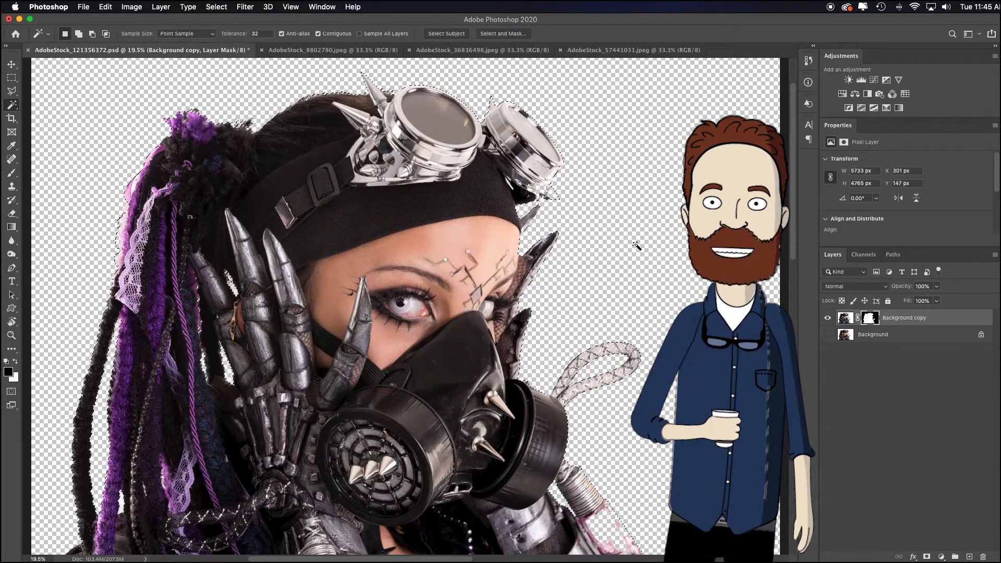
Step: Delete the Background copy, copy the selected woman to a new layer, and hide Background
{"action": "left_click", "coordinate": [845, 317]}
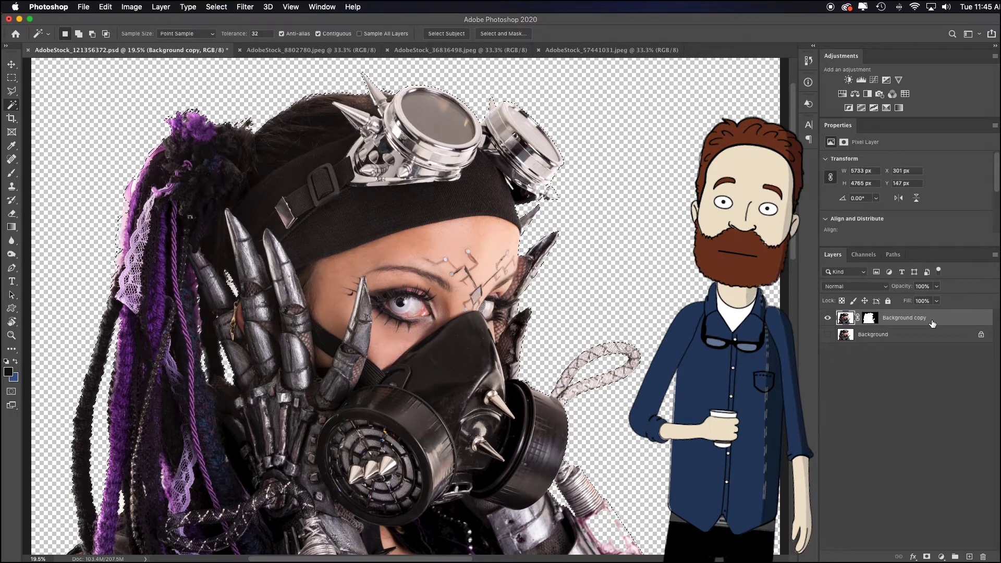
{"action": "left_click_drag", "start_coordinate": [933, 323], "coordinate": [983, 557]}
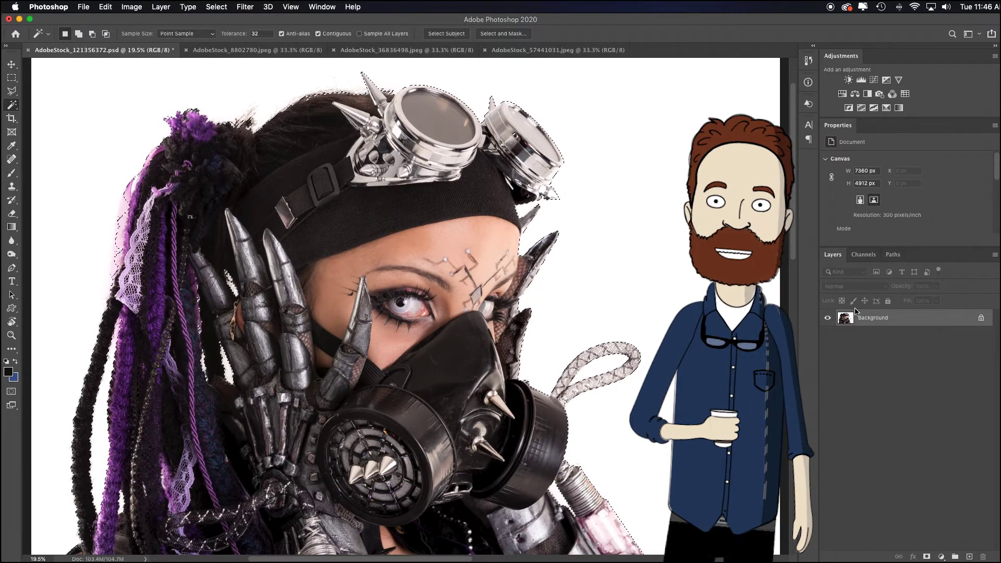
{"action": "key", "text": "super+j"}
{"action": "left_click", "coordinate": [827, 336]}
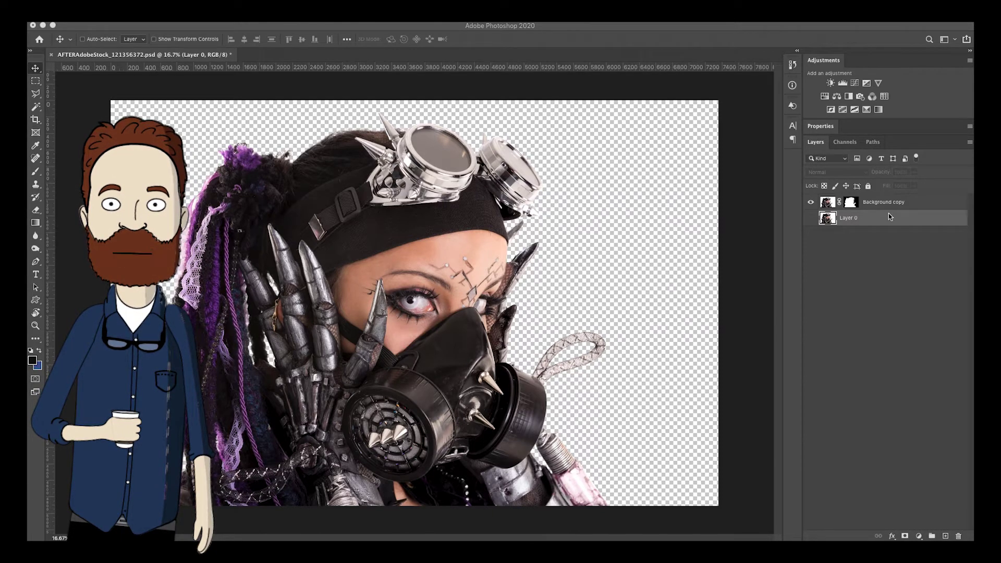
Step: Drag the Background copy's layer mask to the trash and choose Apply
{"action": "left_click", "coordinate": [851, 204]}
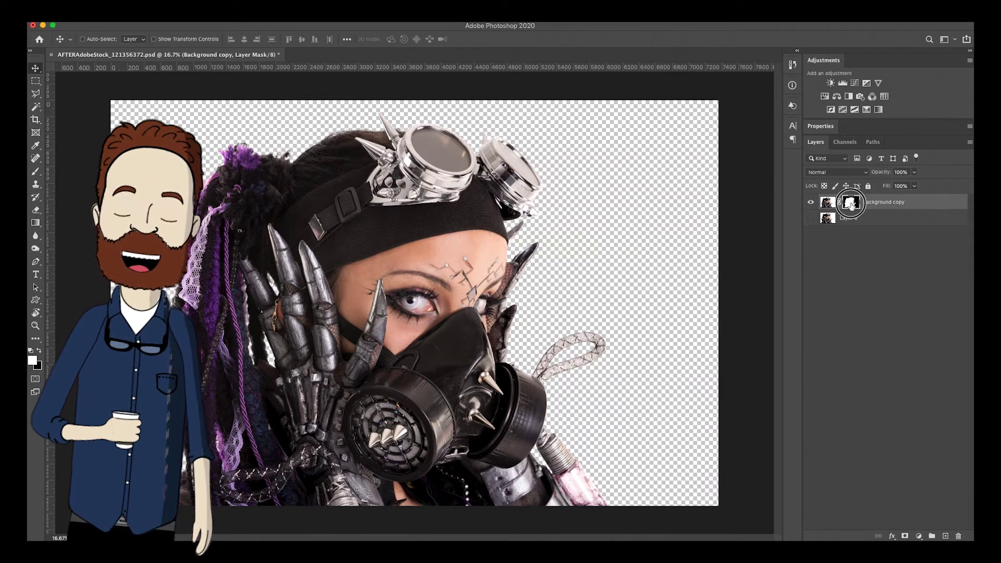
{"action": "left_click_drag", "start_coordinate": [851, 205], "coordinate": [959, 536]}
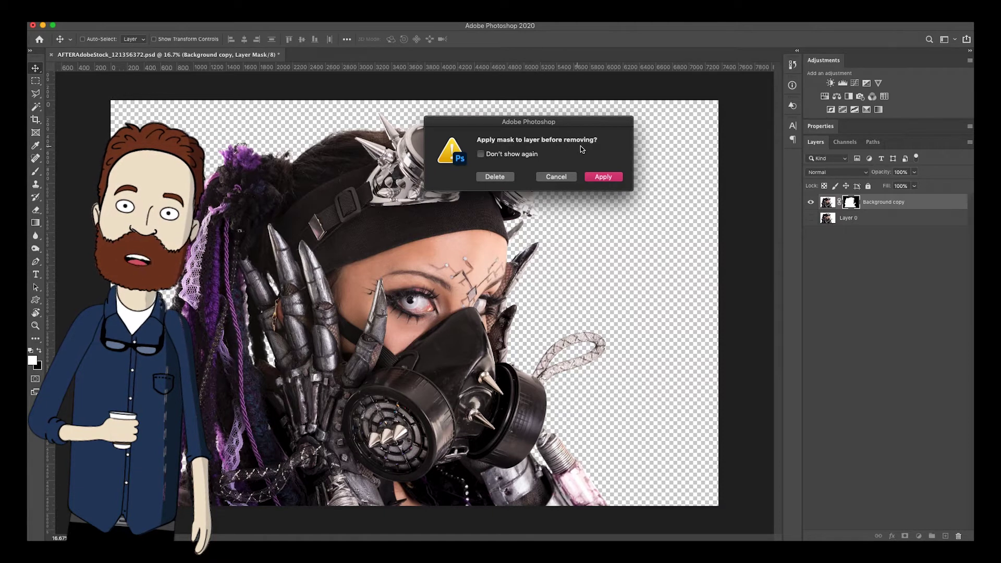
{"action": "left_click", "coordinate": [604, 177]}
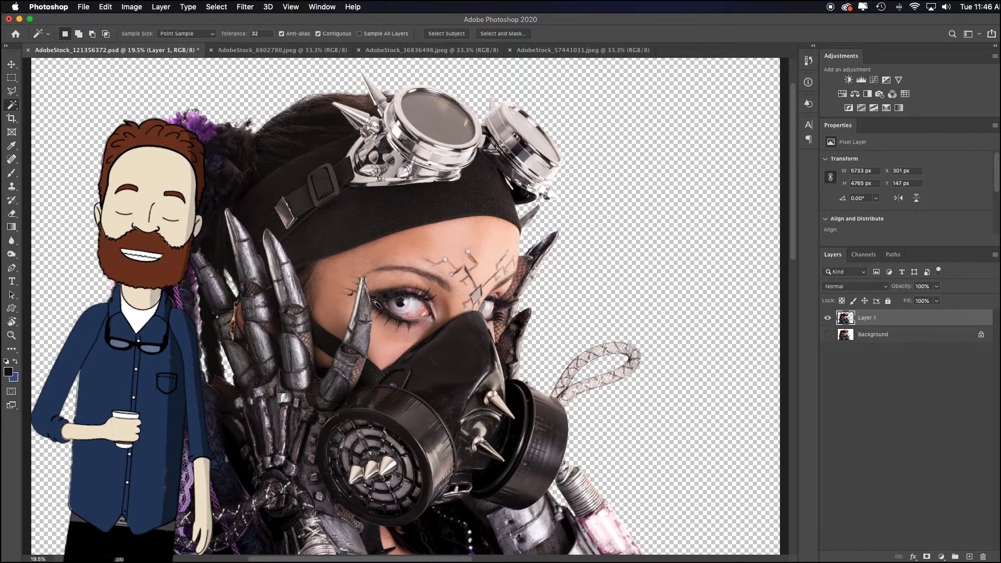
Step: Bring the graveyard layer into the composite as Layer 2, beneath the woman's Layer 1
{"action": "left_click", "coordinate": [278, 50]}
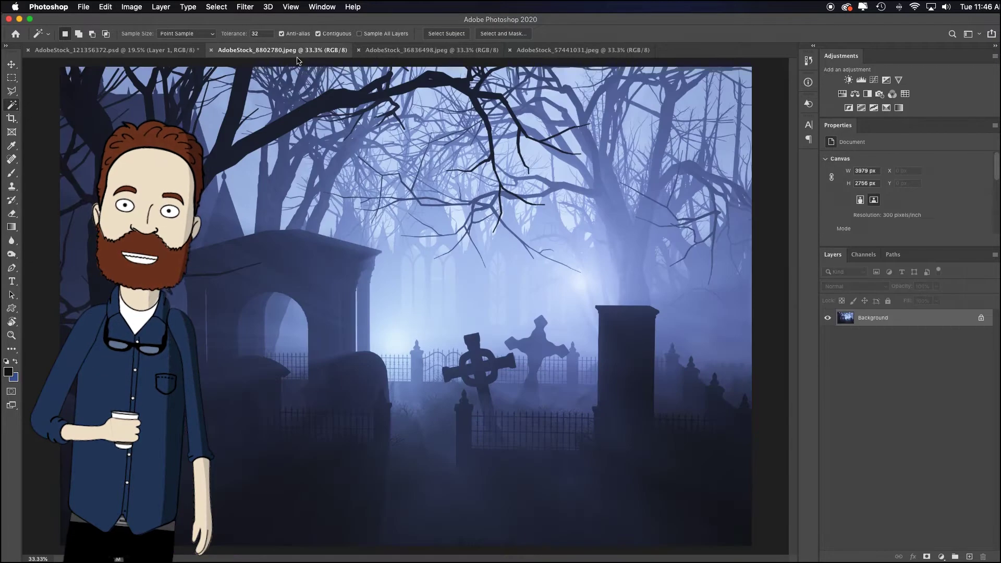
{"action": "left_click_drag", "start_coordinate": [895, 327], "coordinate": [509, 377]}
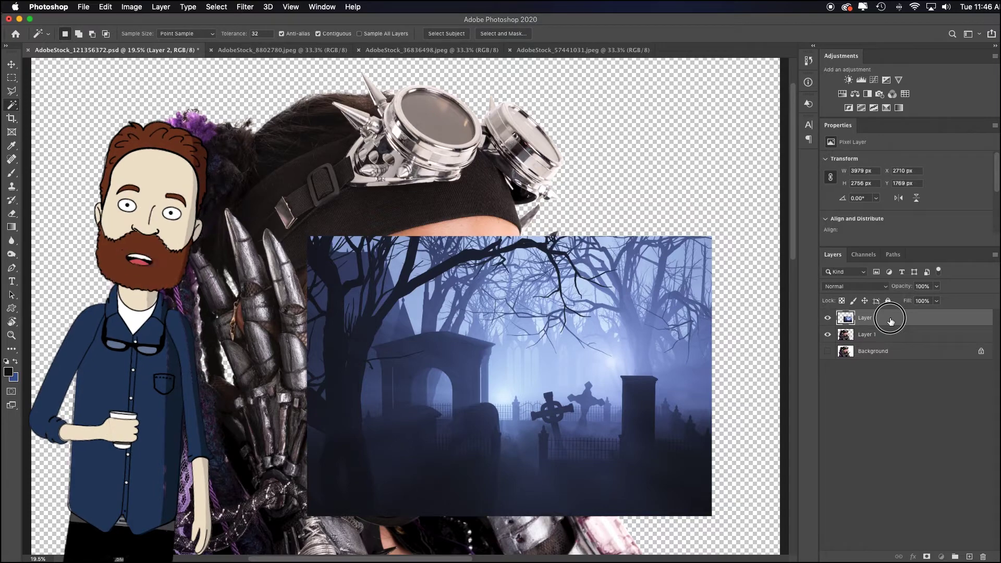
{"action": "left_click_drag", "start_coordinate": [889, 319], "coordinate": [888, 345]}
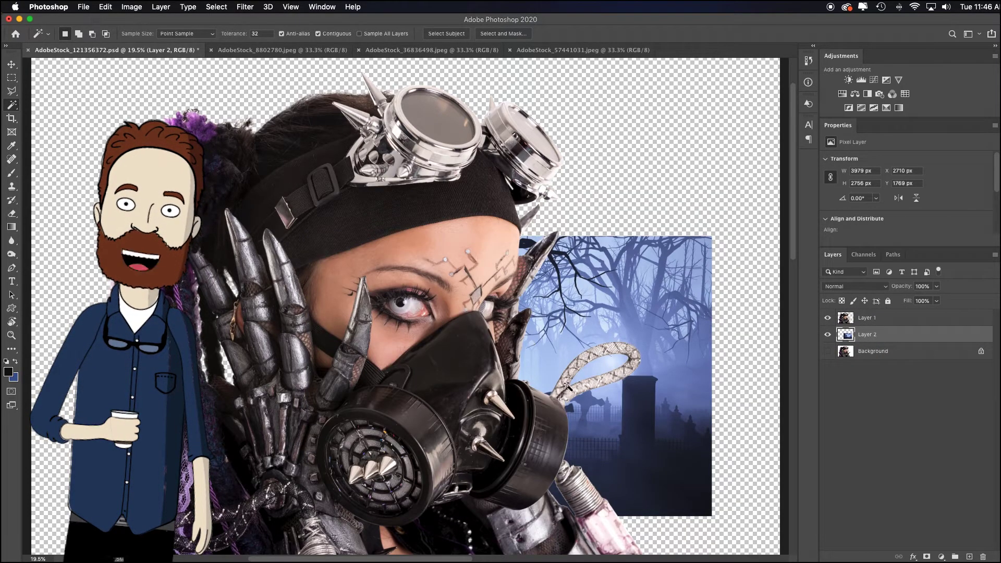
Step: Free-transform Layer 2 to about 196% so the graveyard covers the whole canvas
{"action": "key", "text": "super+minus"}
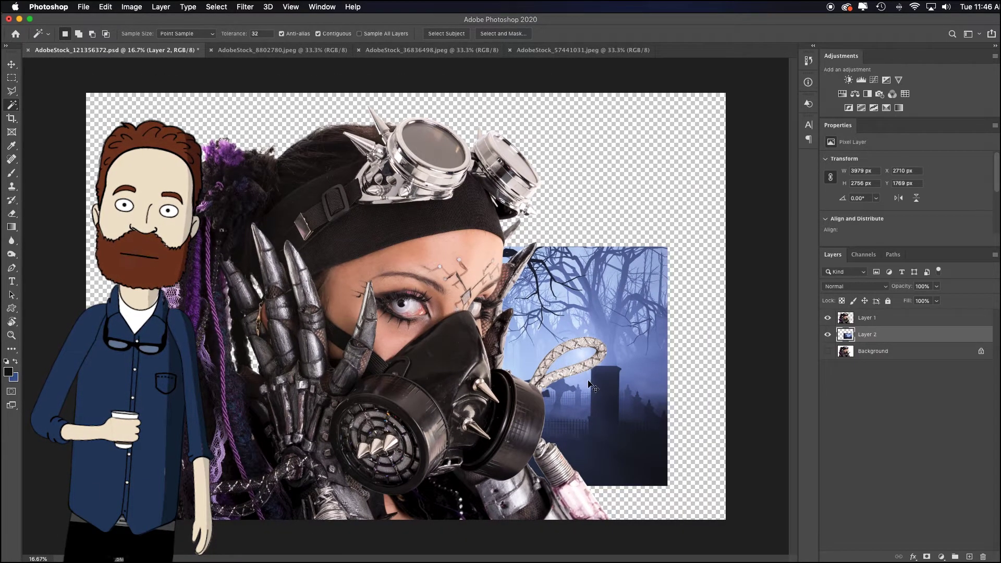
{"action": "key", "text": "super+t"}
{"action": "left_click_drag", "start_coordinate": [322, 251], "coordinate": [68, 72]}
{"action": "left_click_drag", "start_coordinate": [667, 485], "coordinate": [752, 533]}
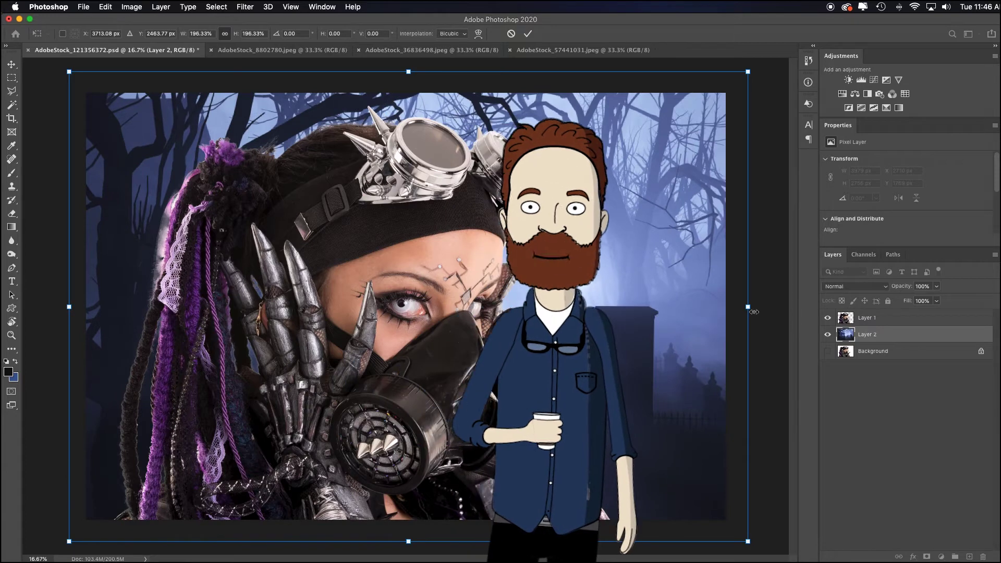
{"action": "left_click_drag", "start_coordinate": [749, 307], "coordinate": [773, 306]}
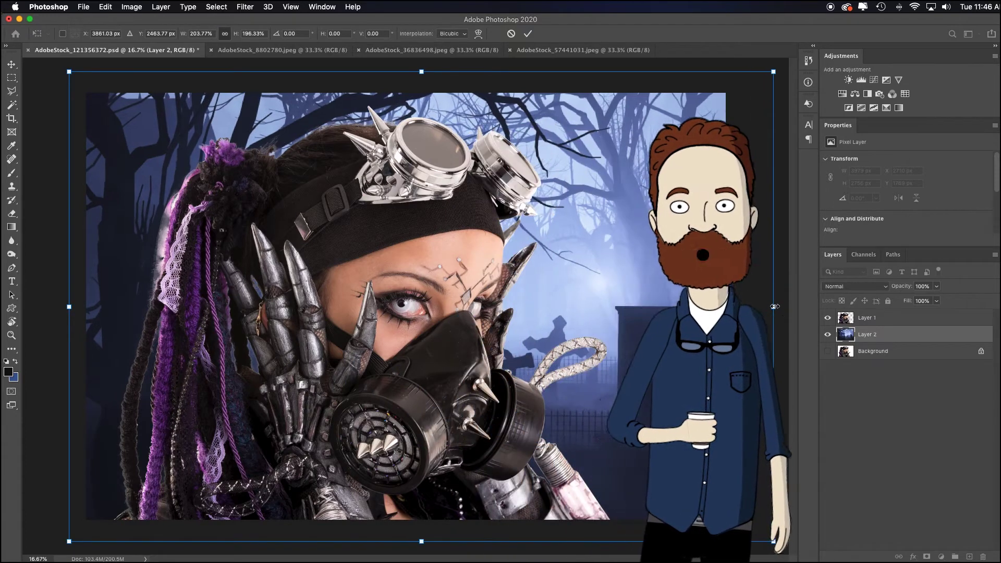
{"action": "left_click_drag", "start_coordinate": [421, 542], "coordinate": [422, 520]}
{"action": "key", "text": "Return"}
{"action": "key", "text": "w"}
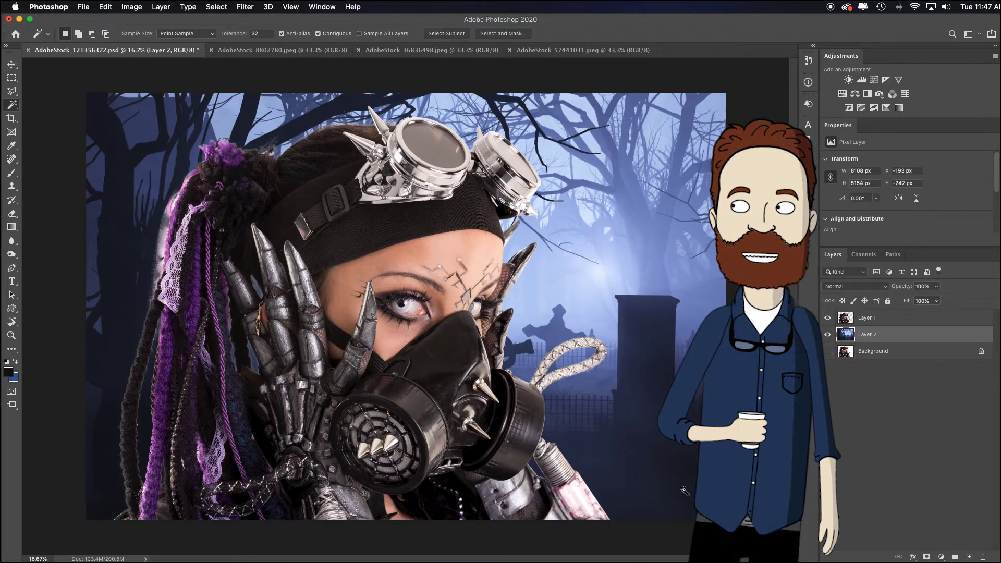
Step: Reveal the full graveyard canvas, shift the woman left, and duplicate Layer 2 as Layer 2 copy
{"action": "left_click", "coordinate": [137, 8]}
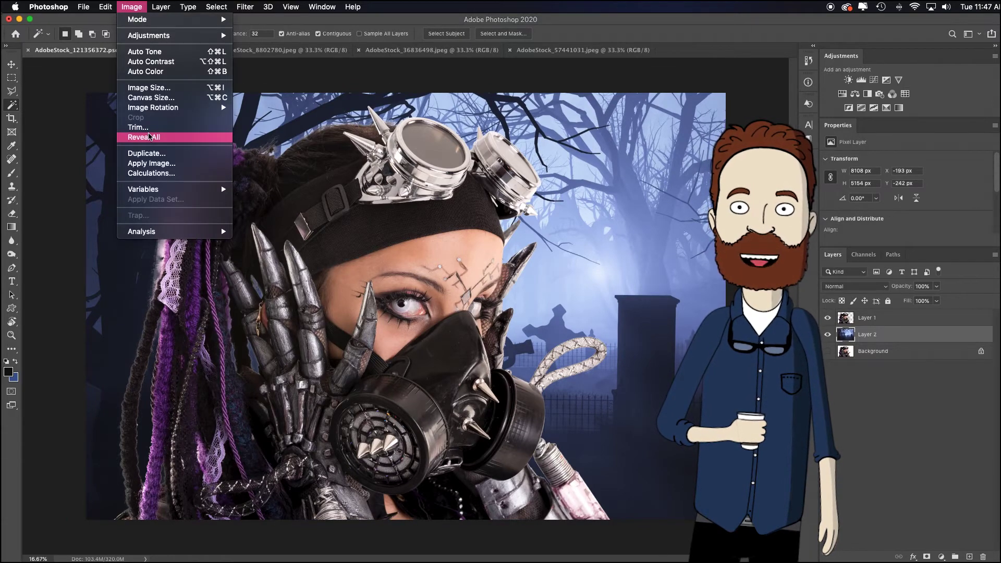
{"action": "left_click", "coordinate": [144, 137]}
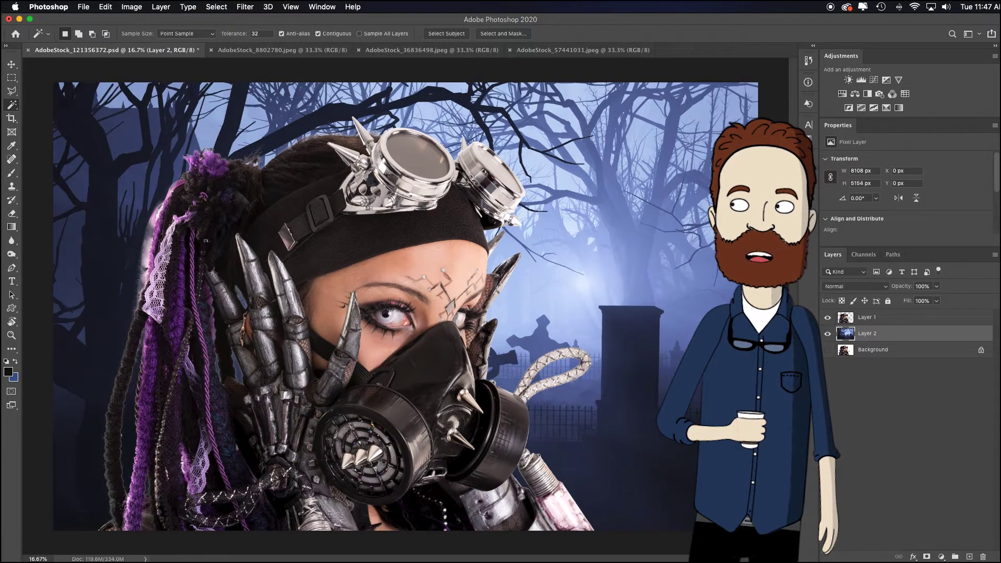
{"action": "left_click", "coordinate": [884, 319]}
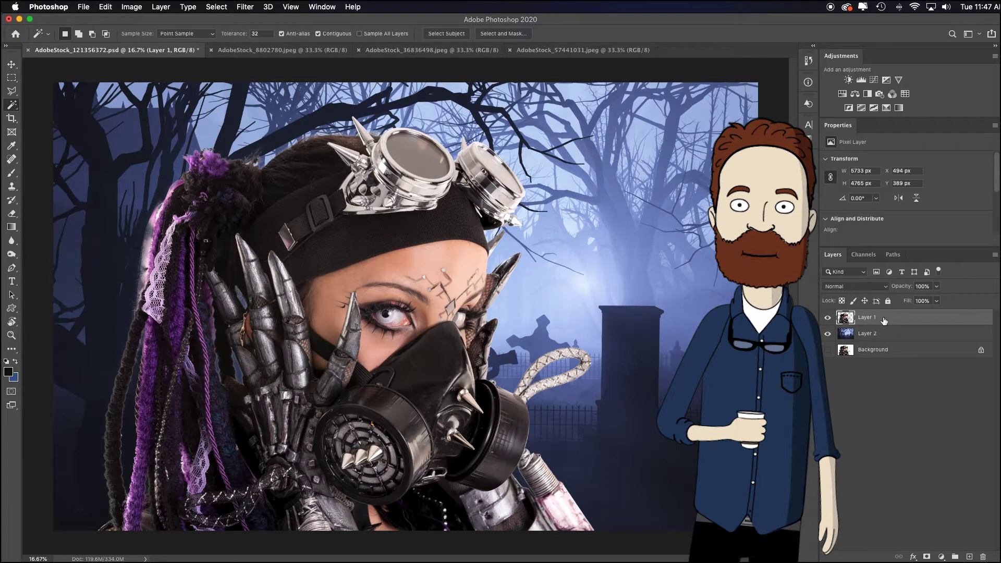
{"action": "key", "text": "v"}
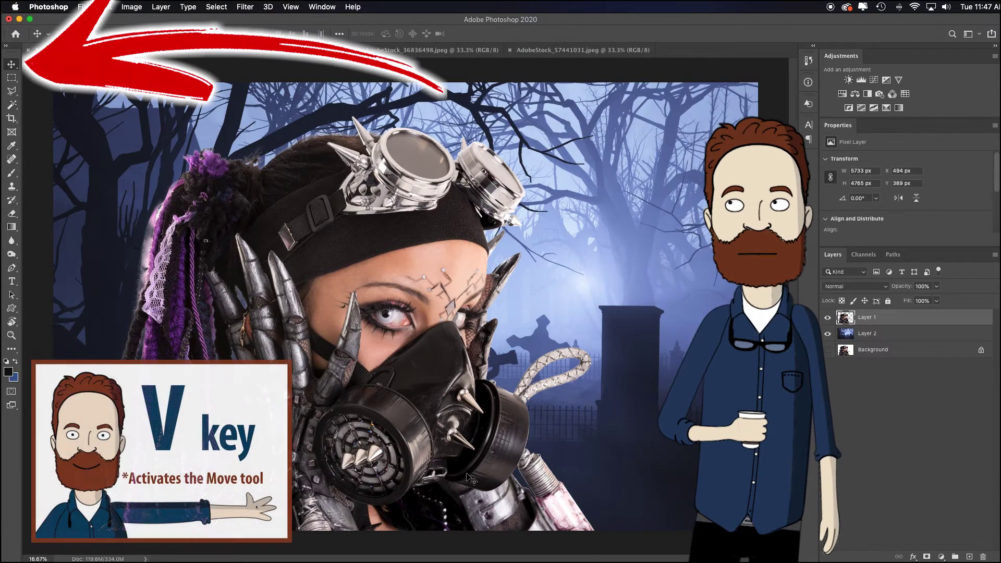
{"action": "left_click_drag", "start_coordinate": [398, 466], "coordinate": [434, 451]}
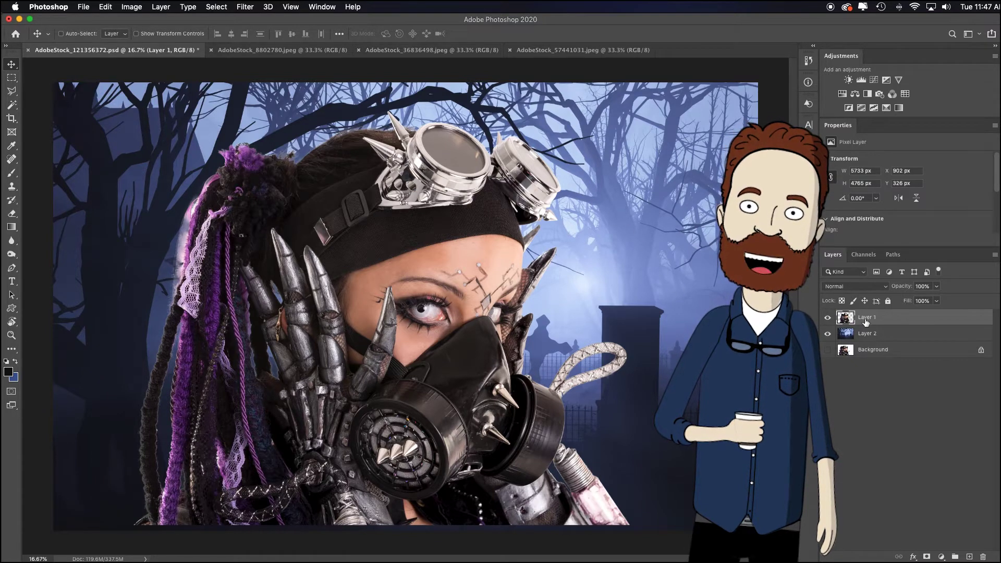
{"action": "left_click", "coordinate": [876, 335]}
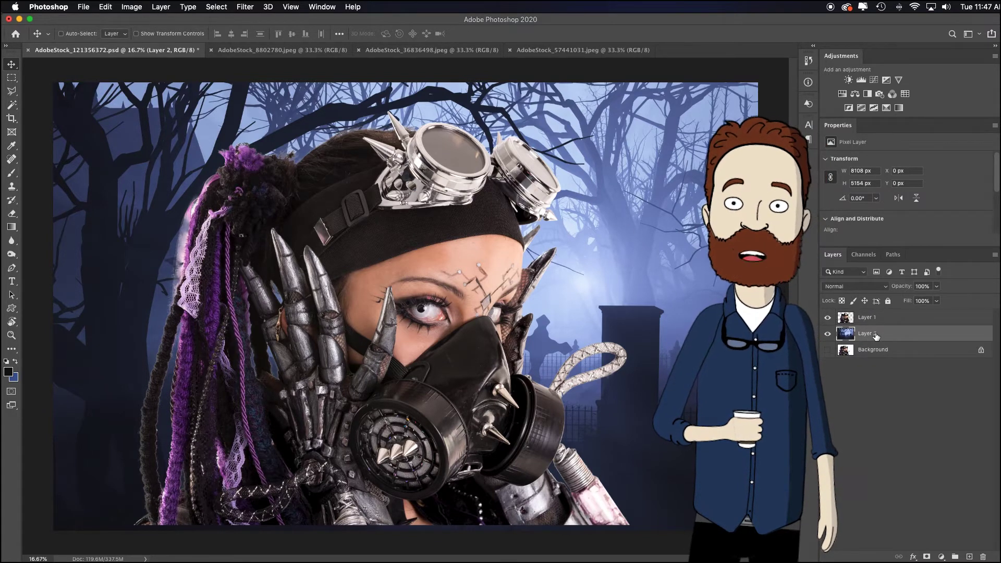
{"action": "key", "text": "super+j"}
Step: Move Layer 2 copy above Layer 1 and flatten it to one colour with Blur > Average
{"action": "left_click_drag", "start_coordinate": [886, 332], "coordinate": [884, 320]}
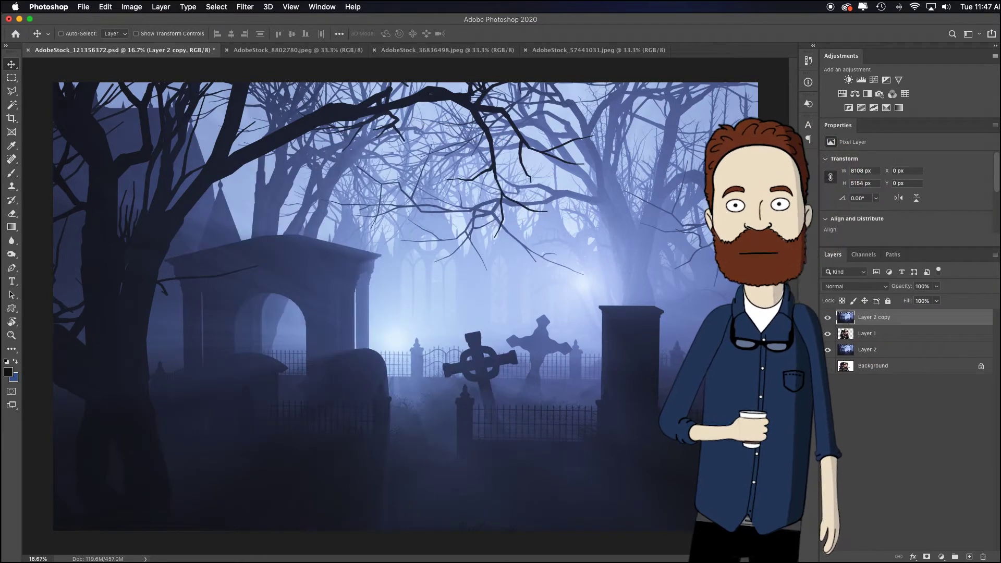
{"action": "left_click", "coordinate": [245, 7]}
{"action": "mouse_move", "coordinate": [292, 131]}
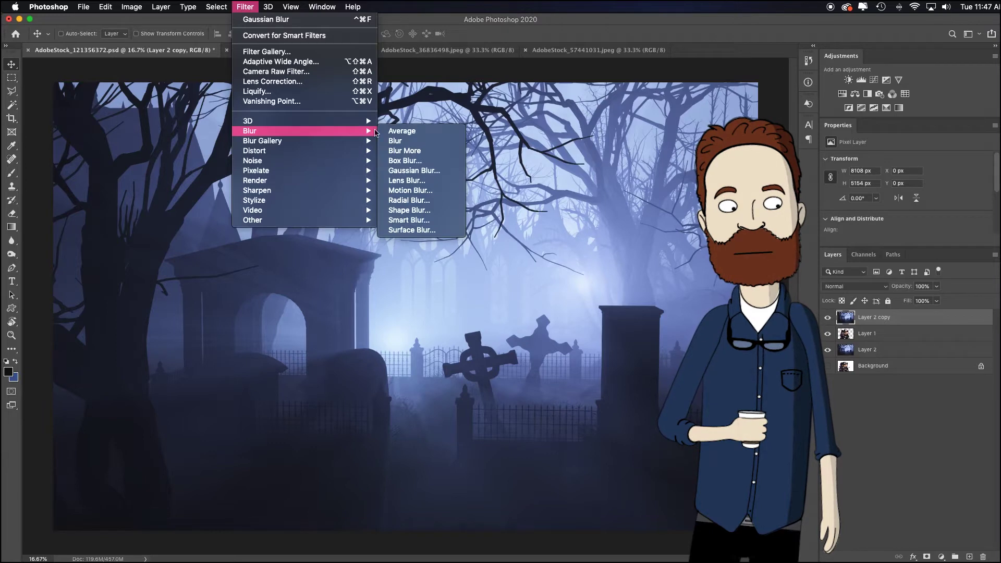
{"action": "left_click", "coordinate": [411, 130]}
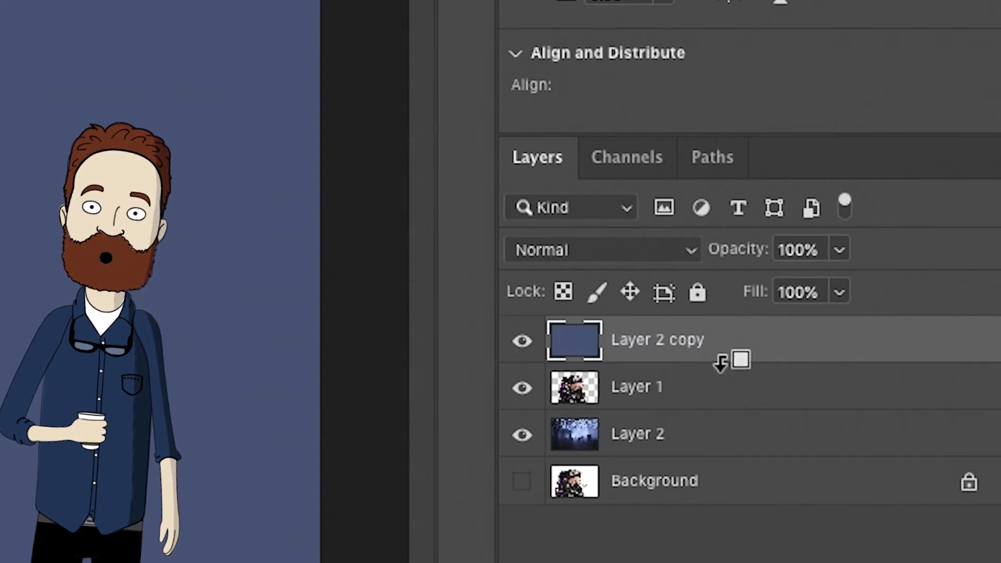
Step: Clip the averaged layer to the woman, set it to Color blend mode at 62% opacity
{"action": "left_click", "coordinate": [734, 360], "text": "alt"}
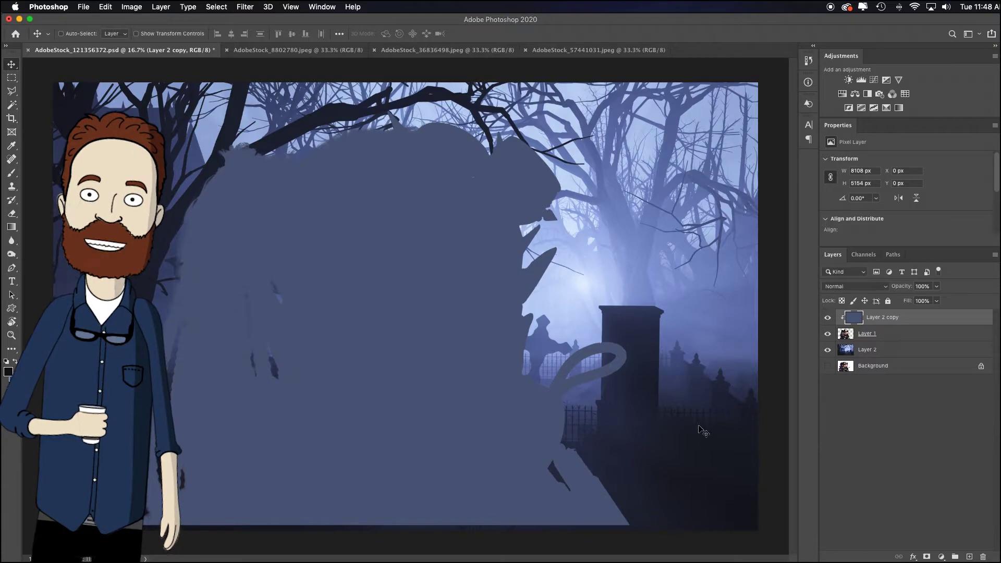
{"action": "left_click", "coordinate": [855, 287]}
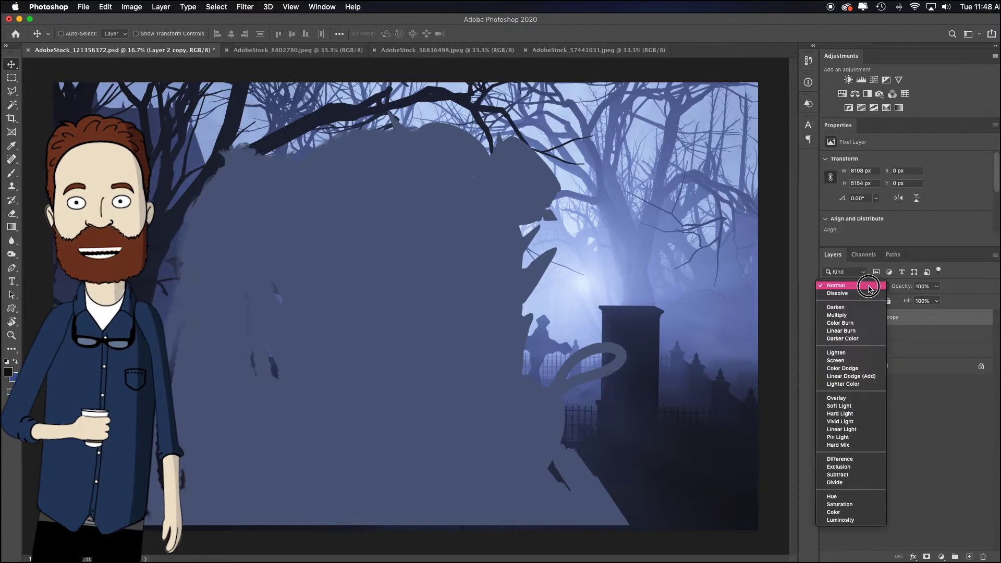
{"action": "left_click", "coordinate": [855, 512]}
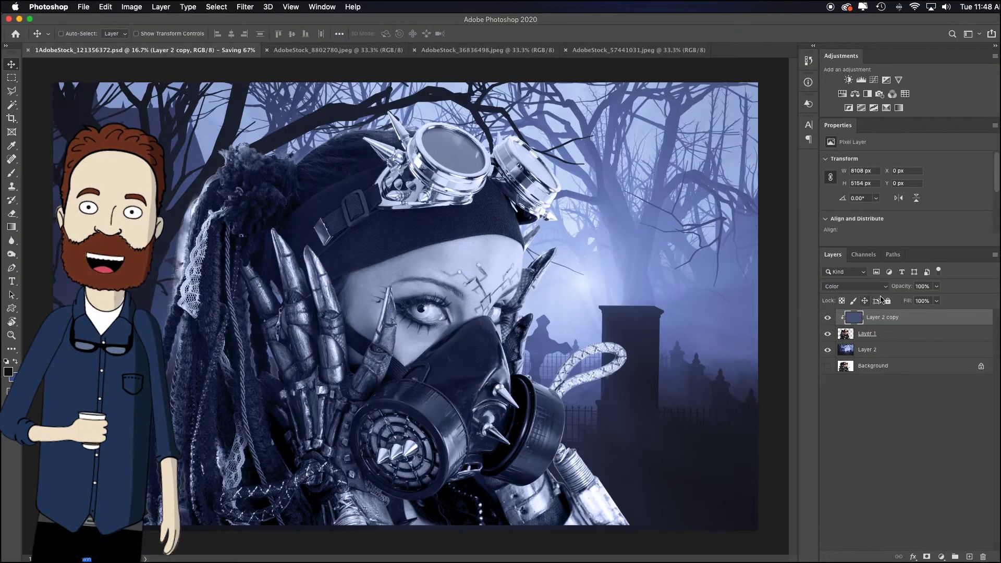
{"action": "left_click_drag", "start_coordinate": [910, 287], "coordinate": [900, 290]}
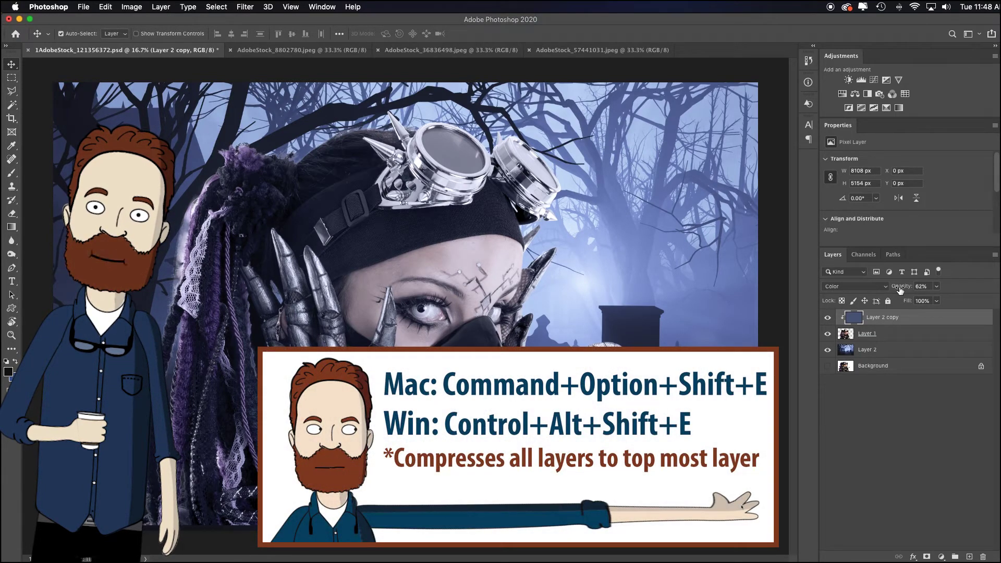
Step: Stamp all visible layers into a new Layer 3 and duplicate it as Layer 3 copy
{"action": "key", "text": "super+alt+shift+e"}
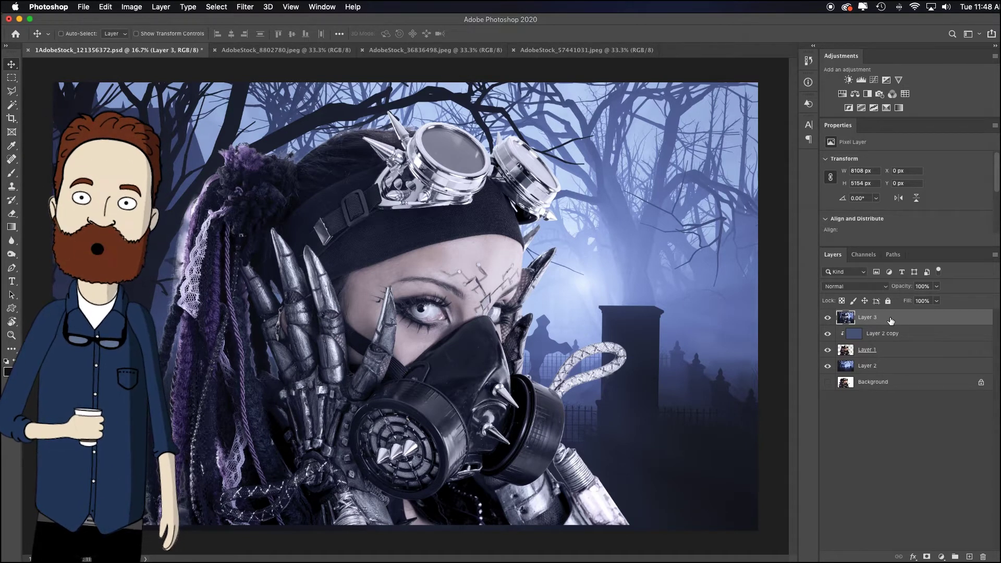
{"action": "key", "text": "super+j"}
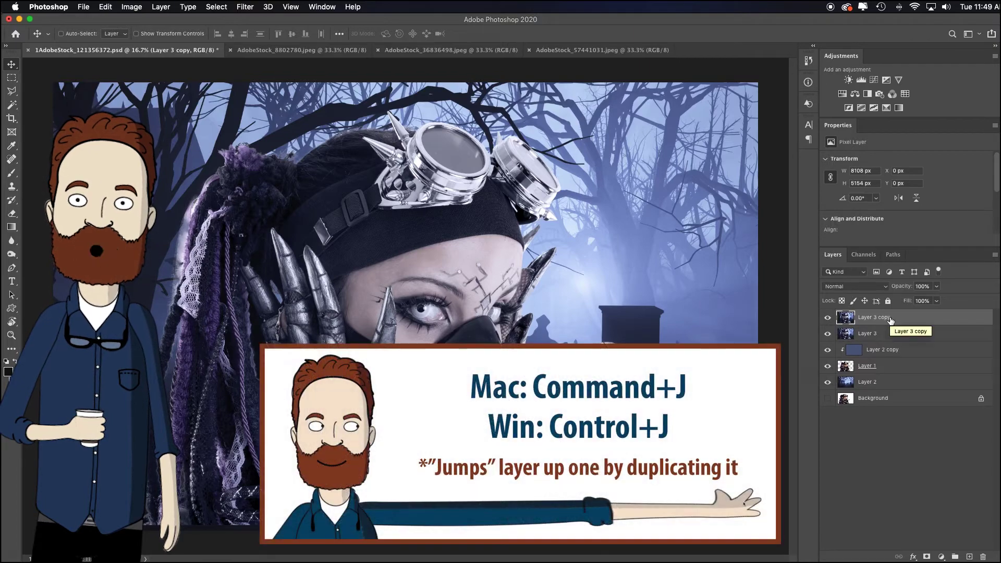
Step: Apply an 8-pixel Gaussian Blur to Layer 3 copy
{"action": "left_click", "coordinate": [245, 7]}
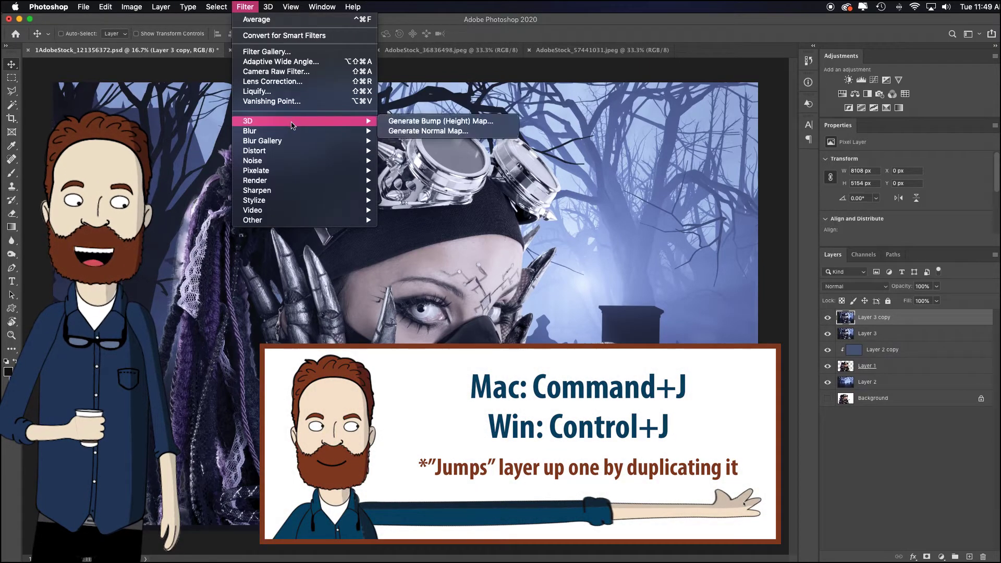
{"action": "mouse_move", "coordinate": [293, 134]}
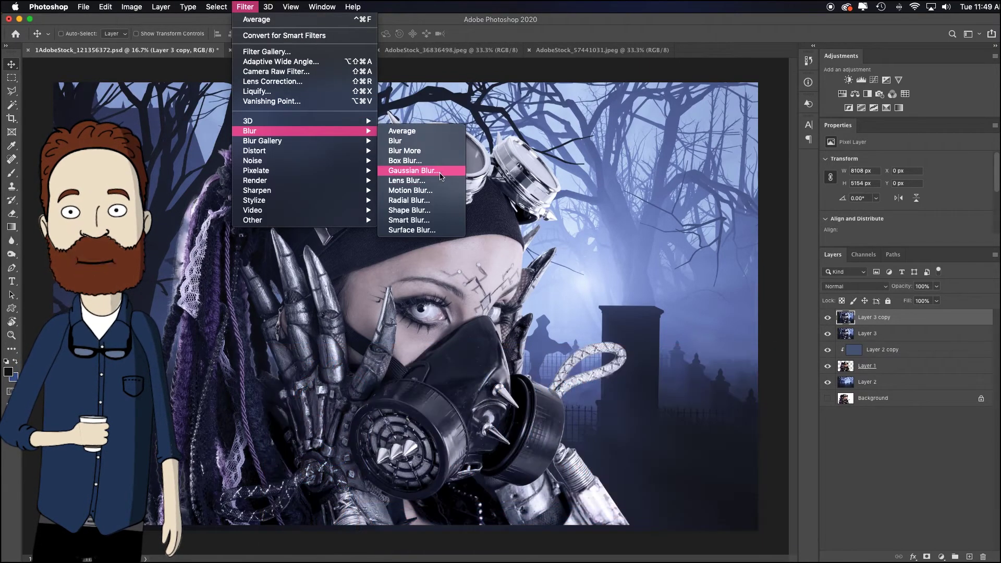
{"action": "left_click", "coordinate": [449, 172]}
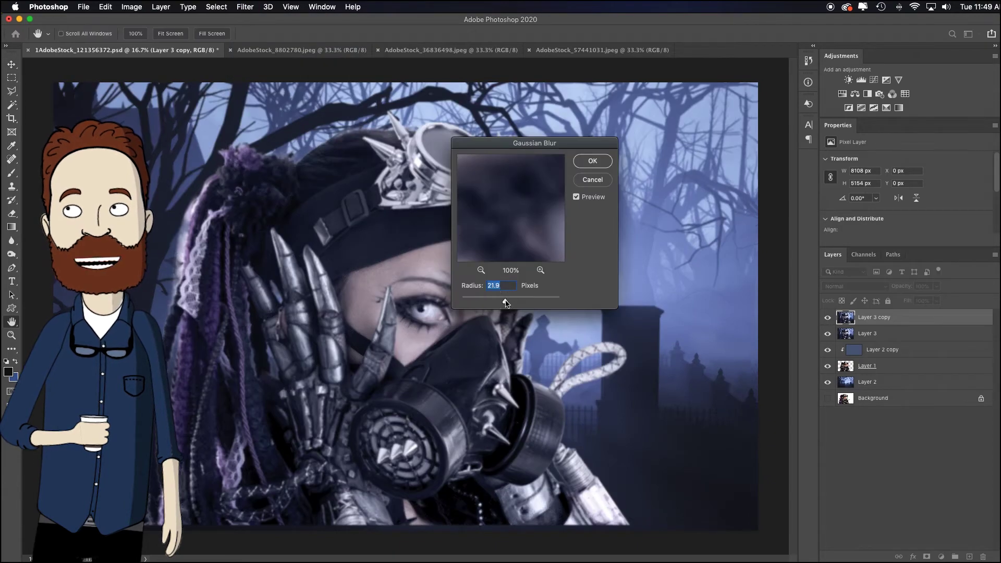
{"action": "mouse_move", "coordinate": [503, 304]}
{"action": "left_mouse_down"}
{"action": "mouse_move", "coordinate": [550, 305]}
{"action": "mouse_move", "coordinate": [495, 303]}
{"action": "left_mouse_up"}
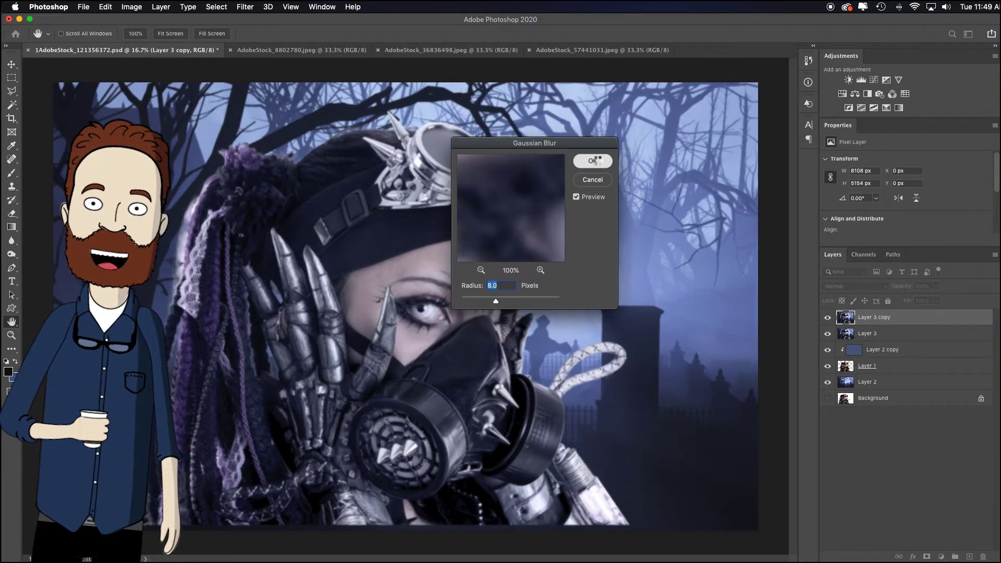
{"action": "left_click", "coordinate": [595, 161]}
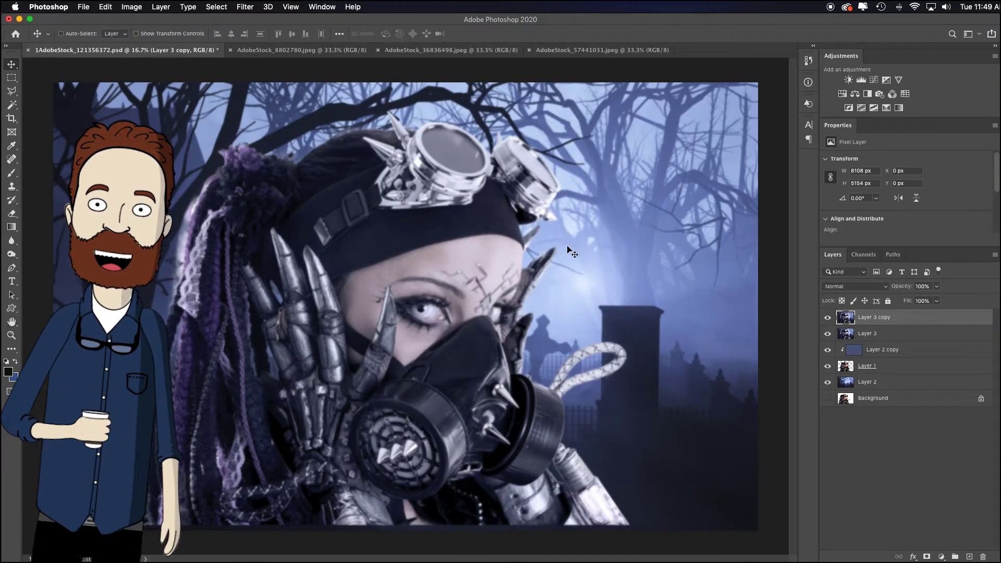
Step: Blend the blurred copy in Soft Light and duplicate it as Layer 3 copy 2
{"action": "left_click", "coordinate": [866, 291]}
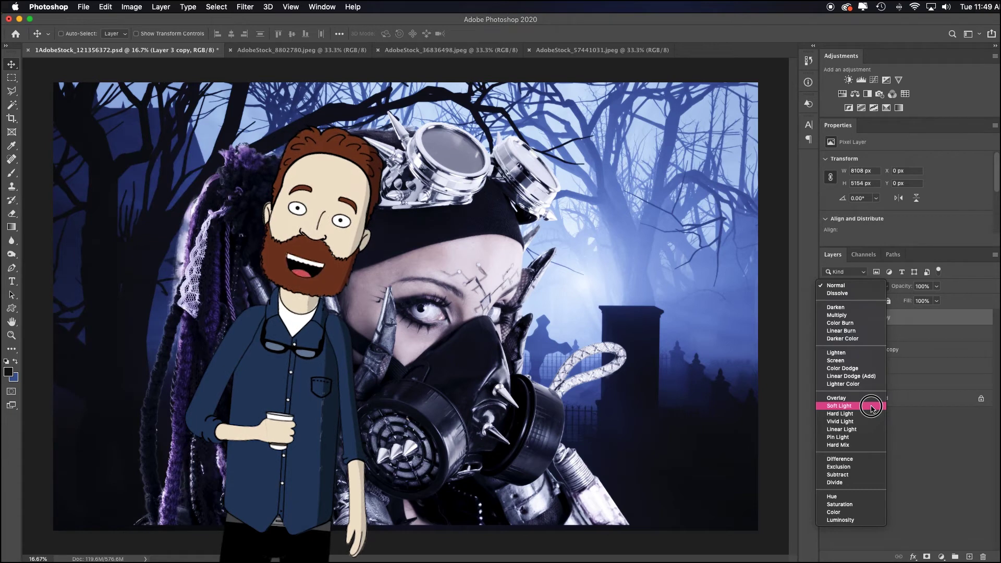
{"action": "left_click", "coordinate": [871, 407]}
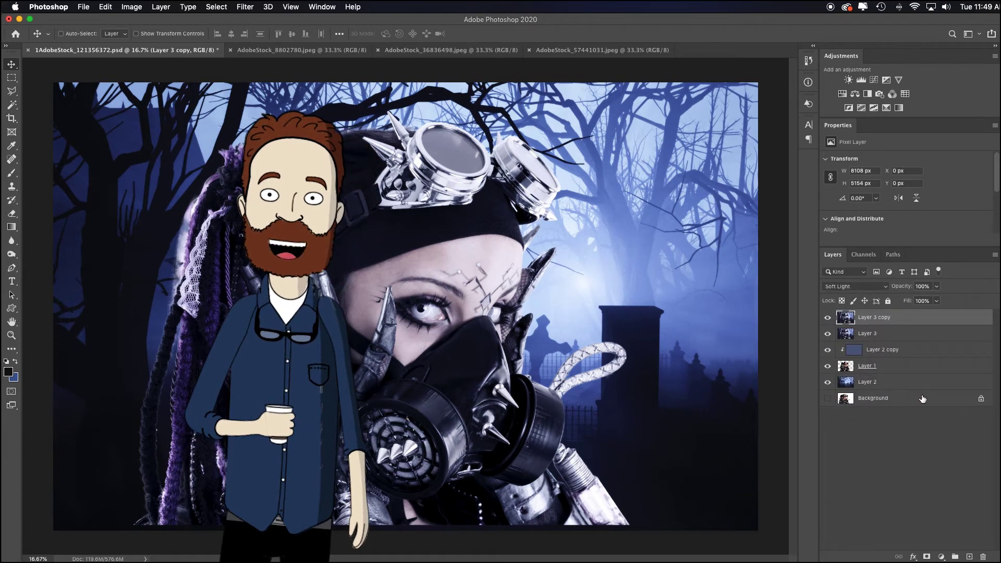
{"action": "key", "text": "super"}
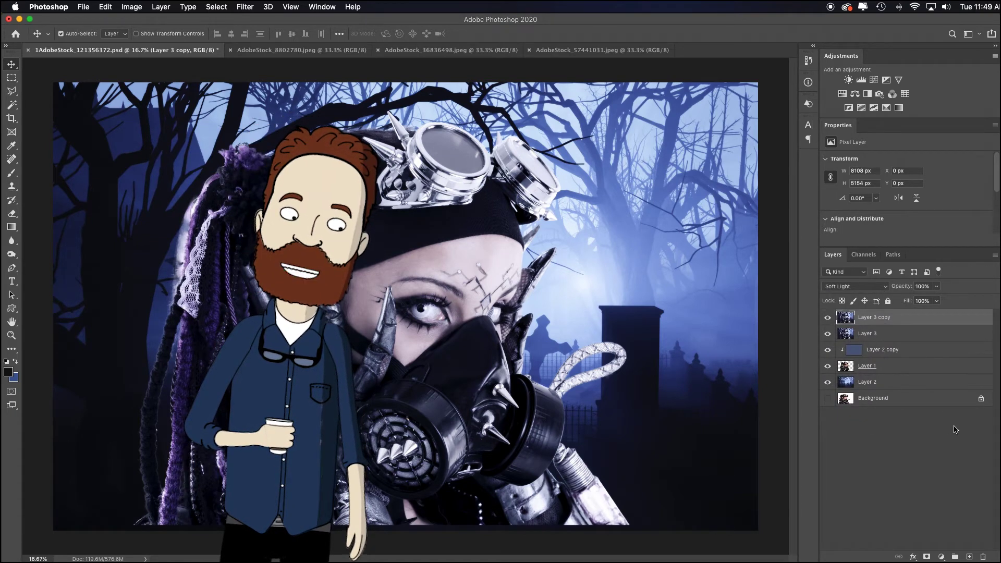
{"action": "key", "text": "super+j"}
{"action": "left_click", "coordinate": [856, 286]}
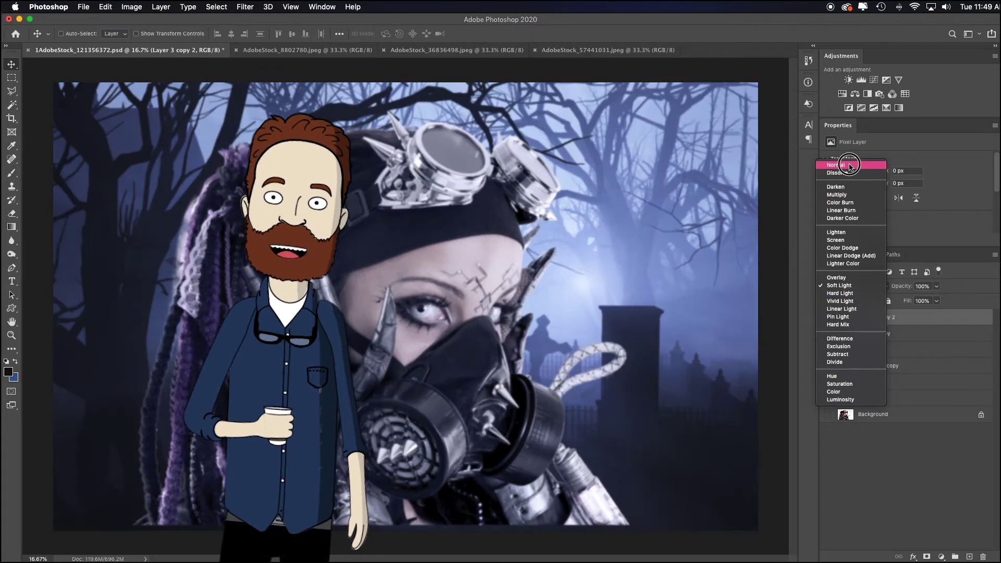
Step: Return Layer 3 copy 2 to Normal blending and hide it behind a black layer mask
{"action": "left_click", "coordinate": [855, 168]}
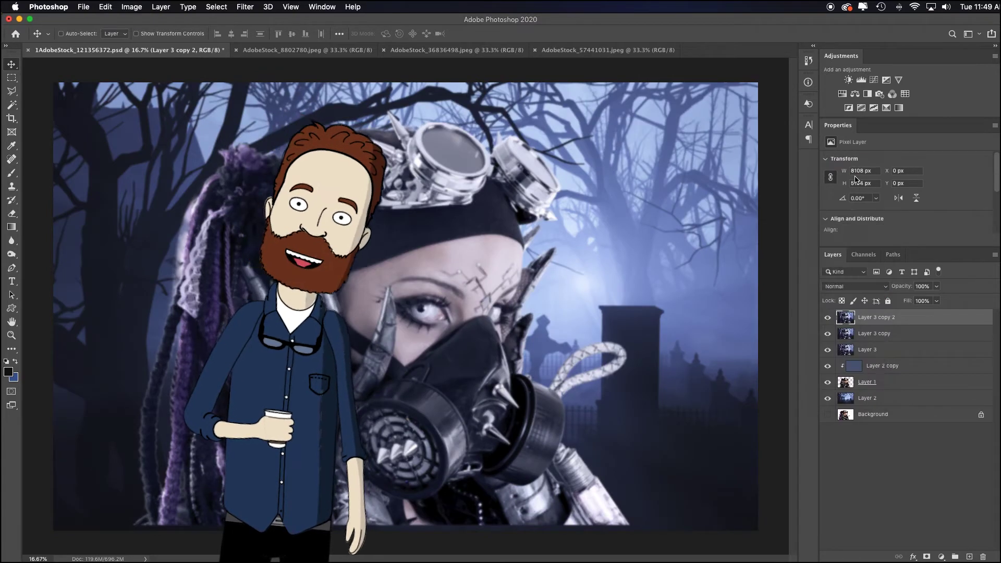
{"action": "left_click", "coordinate": [928, 557], "text": "alt"}
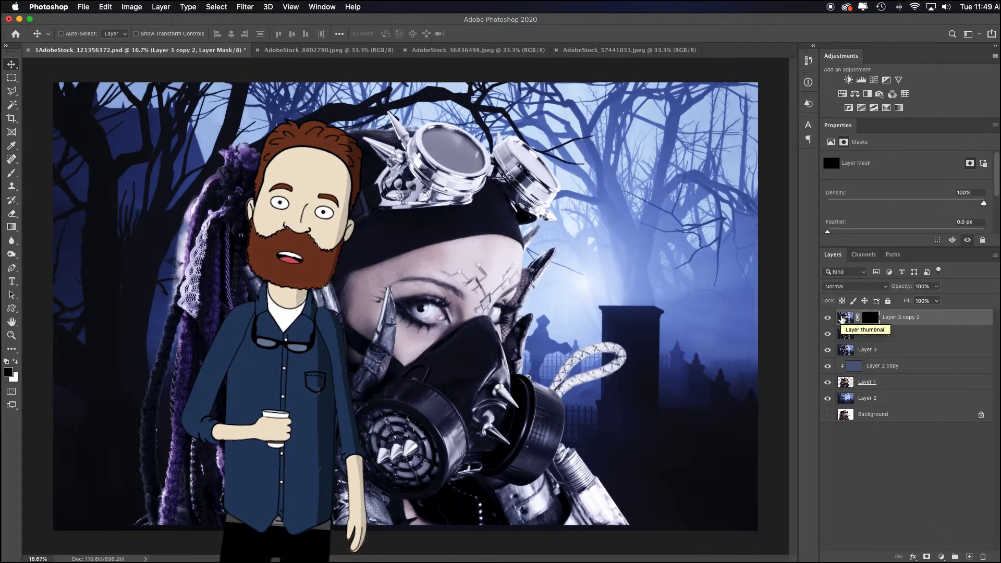
{"action": "key", "text": "b"}
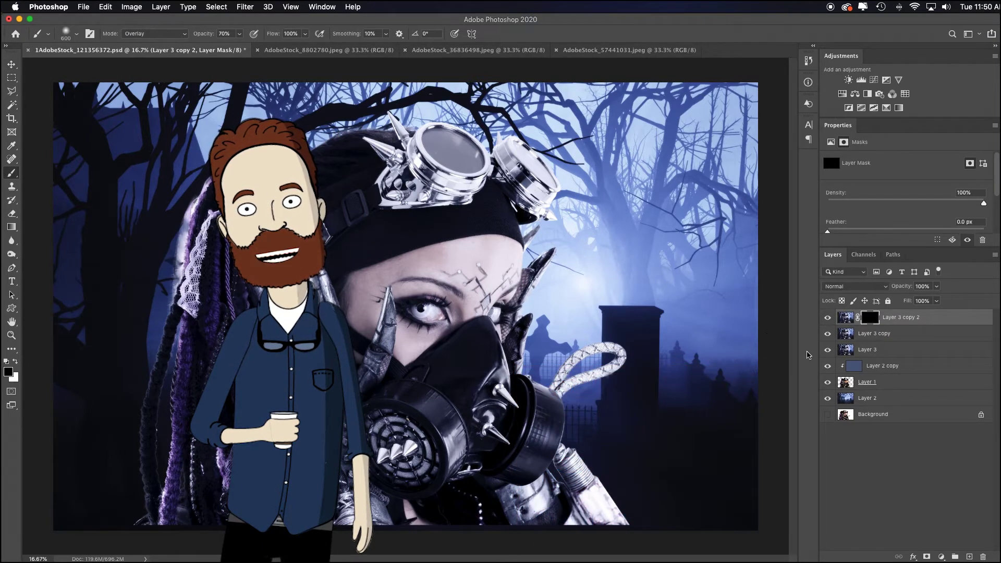
{"action": "key", "text": "x"}
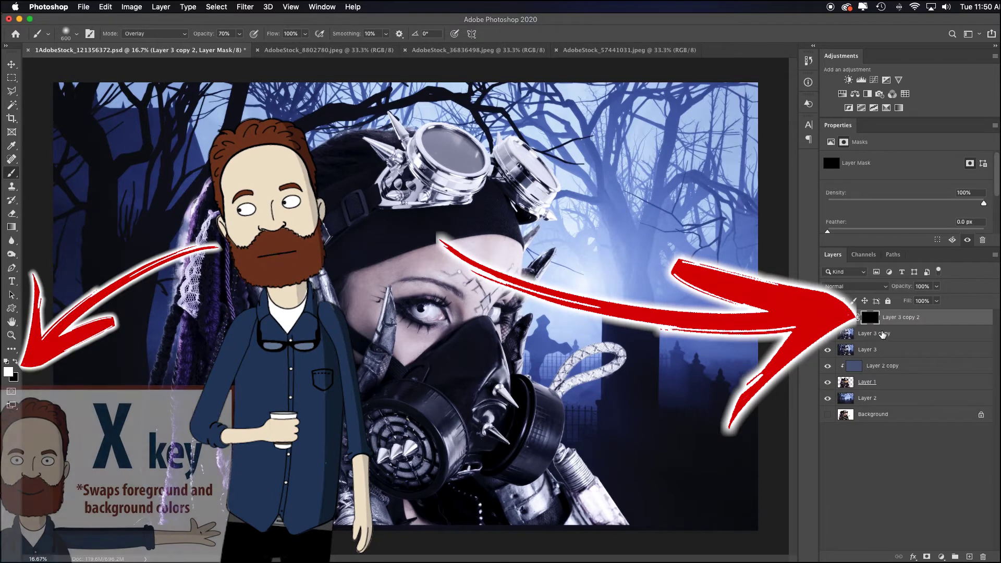
Step: Paint white on the mask with an enlarged brush to reveal parts, then blend it in Darken
{"action": "key", "text": "shift+alt+n"}
{"action": "key", "text": "0"}
{"action": "key", "text": "bracketright"}
{"action": "key", "text": "bracketright"}
{"action": "key", "text": "bracketright"}
{"action": "key", "text": "bracketright"}
{"action": "key", "text": "bracketright"}
{"action": "key", "text": "bracketright"}
{"action": "key", "text": "bracketright"}
{"action": "key", "text": "bracketright"}
{"action": "key", "text": "bracketright"}
{"action": "key", "text": "bracketright"}
{"action": "key", "text": "bracketright"}
{"action": "key", "text": "bracketright"}
{"action": "key", "text": "bracketright"}
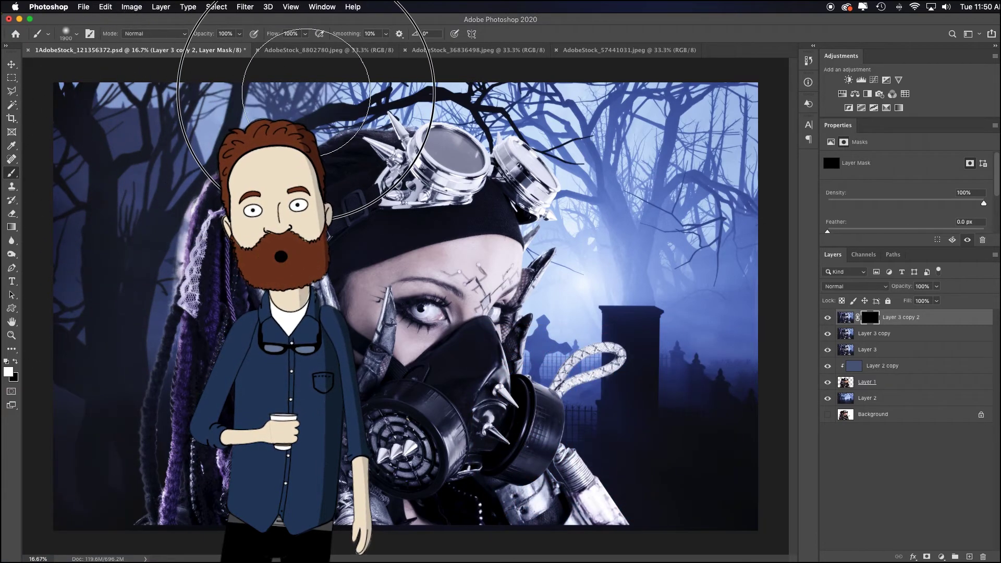
{"action": "left_click", "coordinate": [685, 423]}
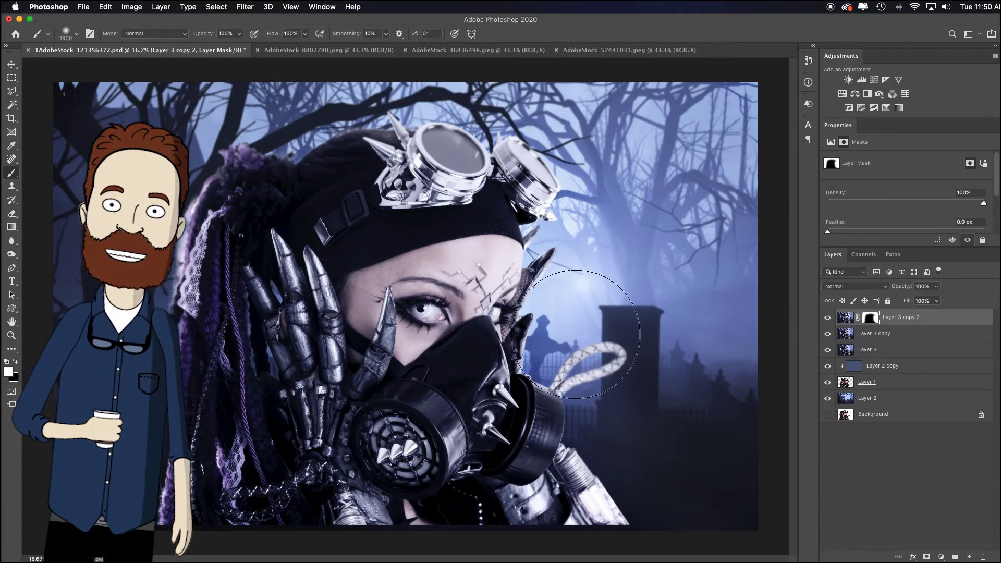
{"action": "left_click", "coordinate": [855, 286]}
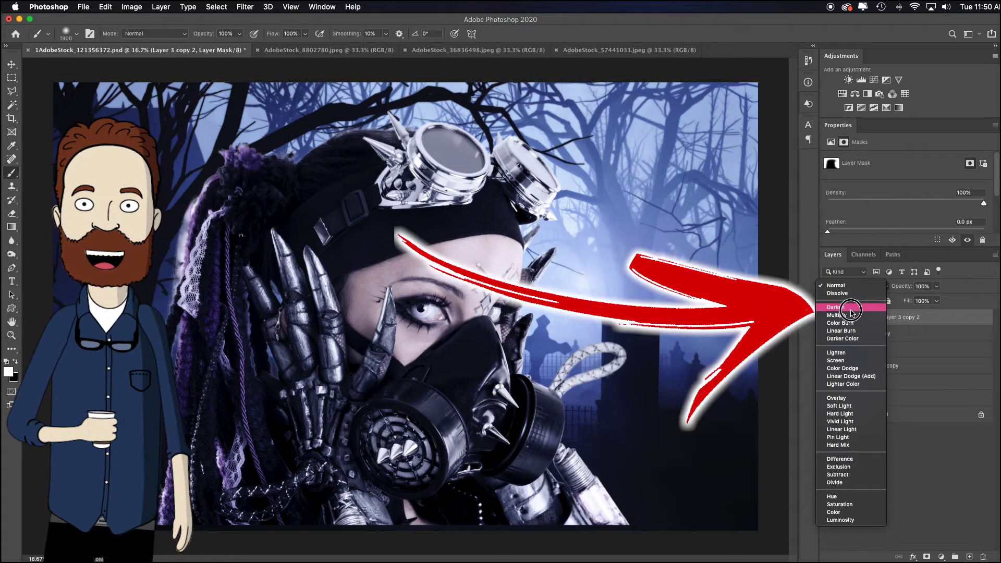
{"action": "left_click", "coordinate": [851, 309]}
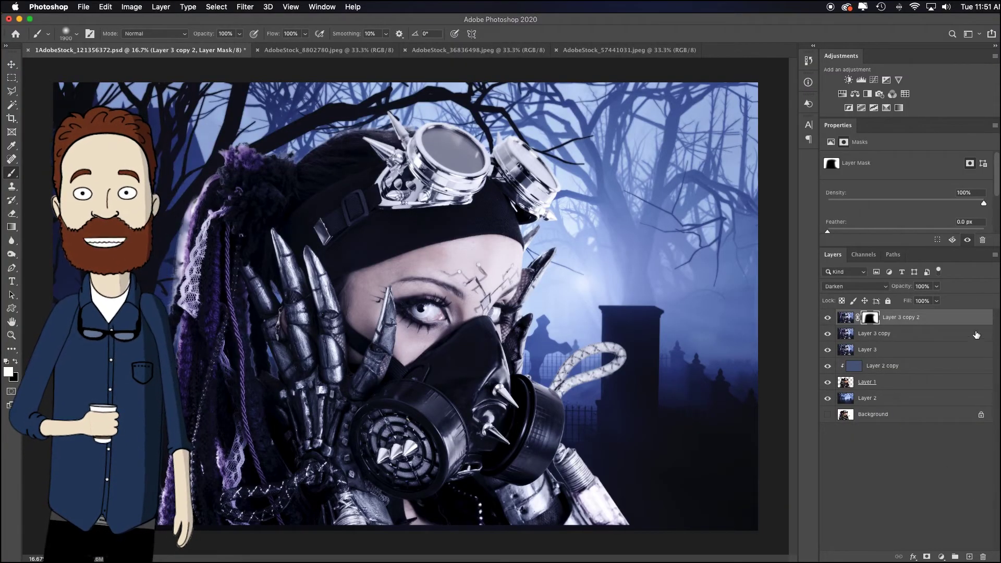
Step: Group Layer 3 copy 2 down to Layer 2 copy, hide the group, and hide Layer 2
{"action": "left_click", "coordinate": [921, 369], "text": "shift"}
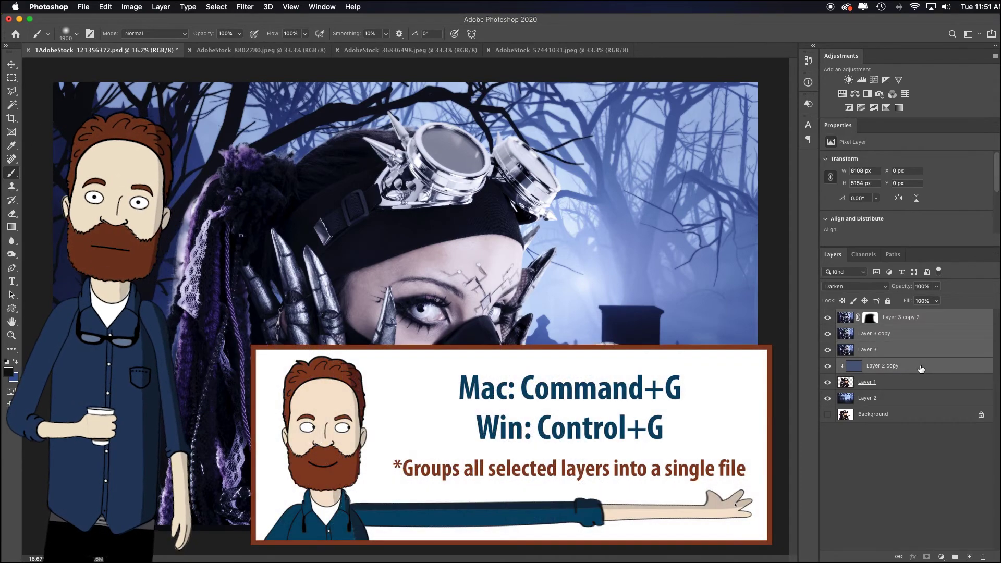
{"action": "key", "text": "super+g"}
{"action": "left_click", "coordinate": [828, 316]}
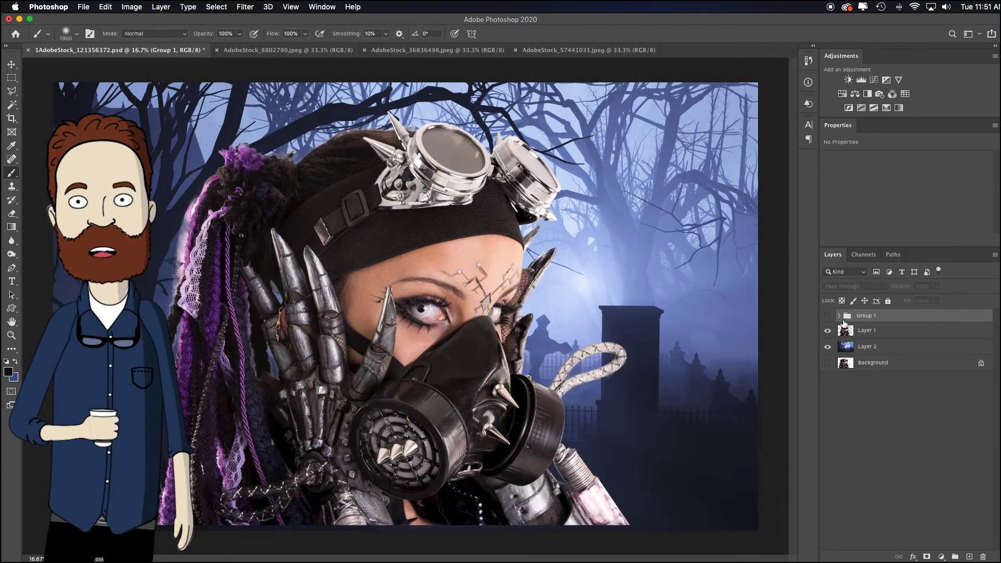
{"action": "left_click", "coordinate": [828, 346]}
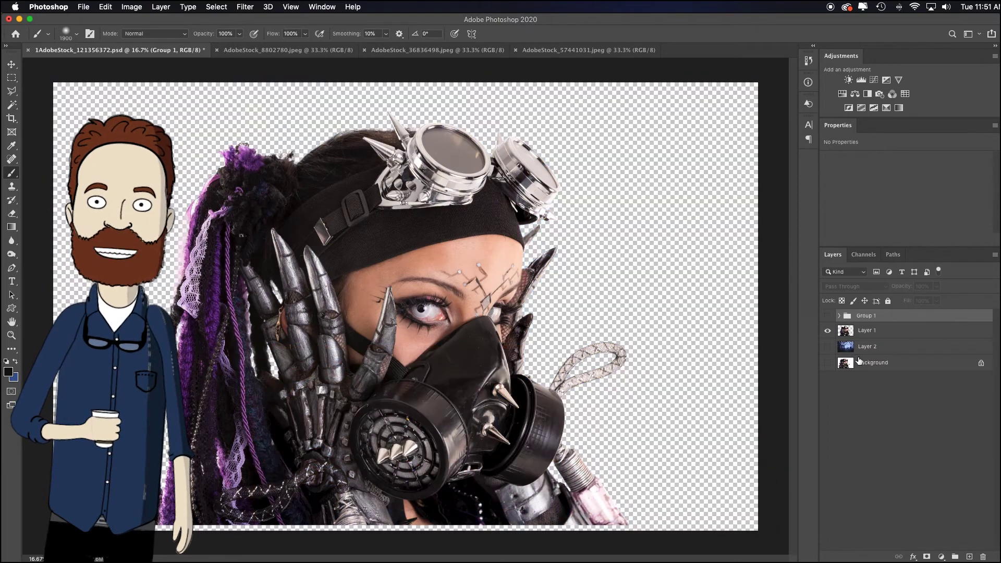
Step: Copy the brick staircase room photo into the composite and place it below Layer 1
{"action": "left_click", "coordinate": [561, 51]}
{"action": "left_click", "coordinate": [431, 50]}
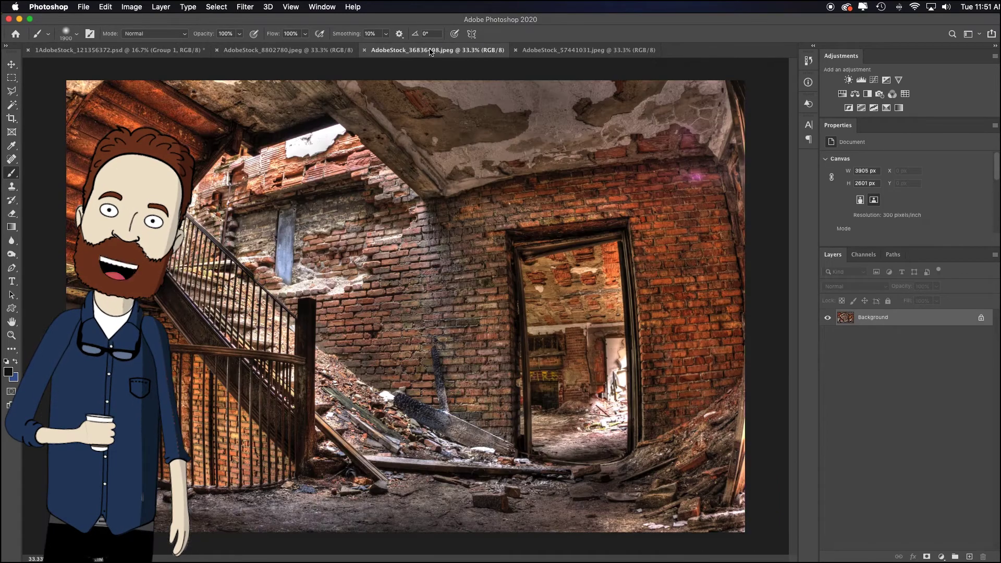
{"action": "key", "text": "super+a"}
{"action": "key", "text": "super+c"}
{"action": "left_click", "coordinate": [115, 50]}
{"action": "key", "text": "super+v"}
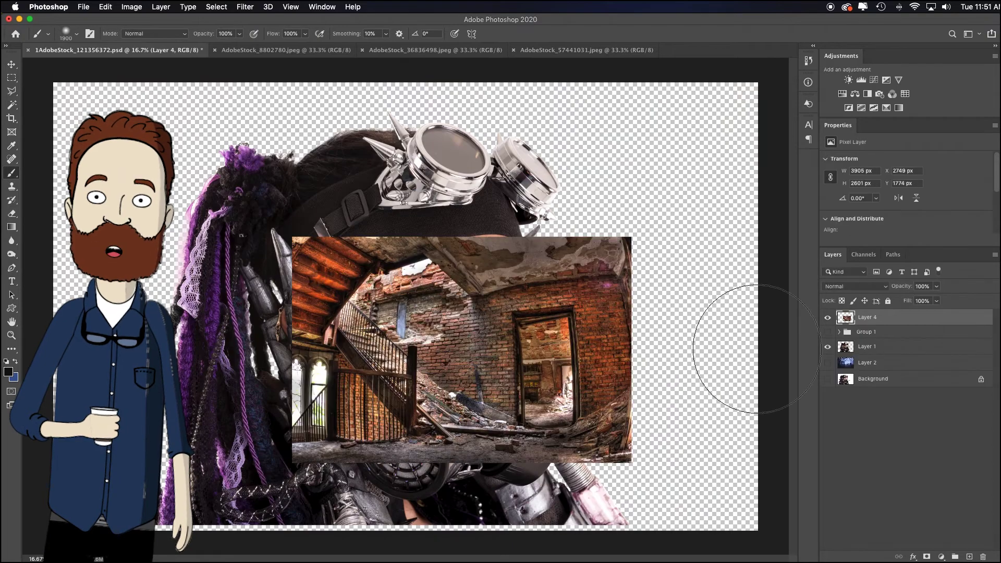
{"action": "left_click_drag", "start_coordinate": [886, 318], "coordinate": [909, 348]}
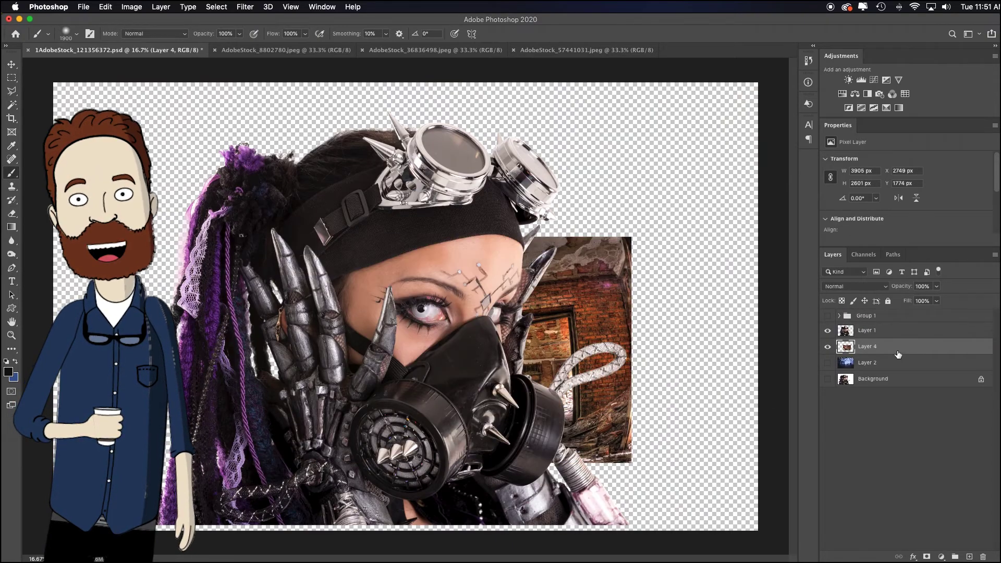
Step: Scale the room photo up with Free Transform until it covers the whole canvas
{"action": "key", "text": "super+t"}
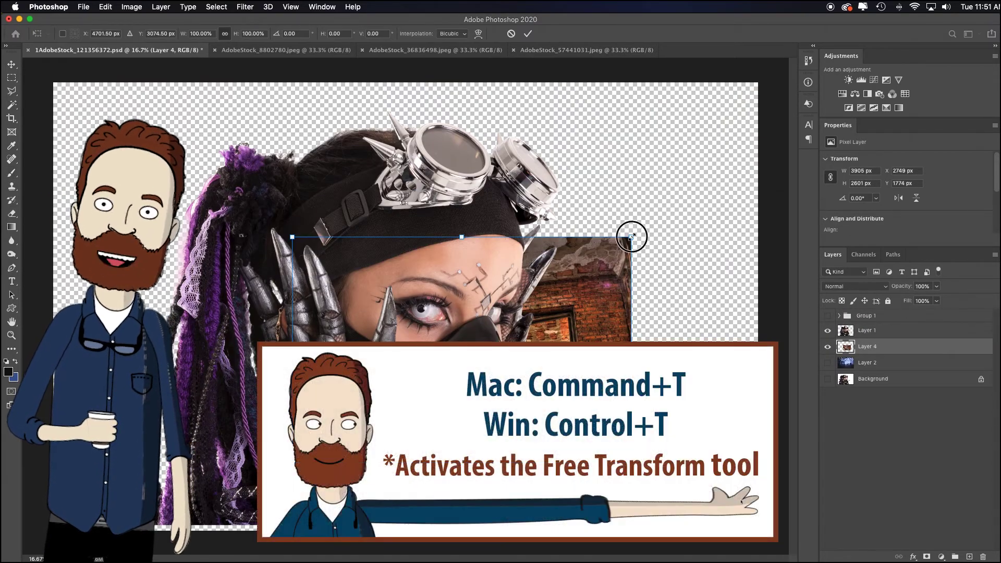
{"action": "left_click_drag", "start_coordinate": [632, 237], "coordinate": [848, 89]}
{"action": "left_click_drag", "start_coordinate": [694, 329], "coordinate": [666, 261]}
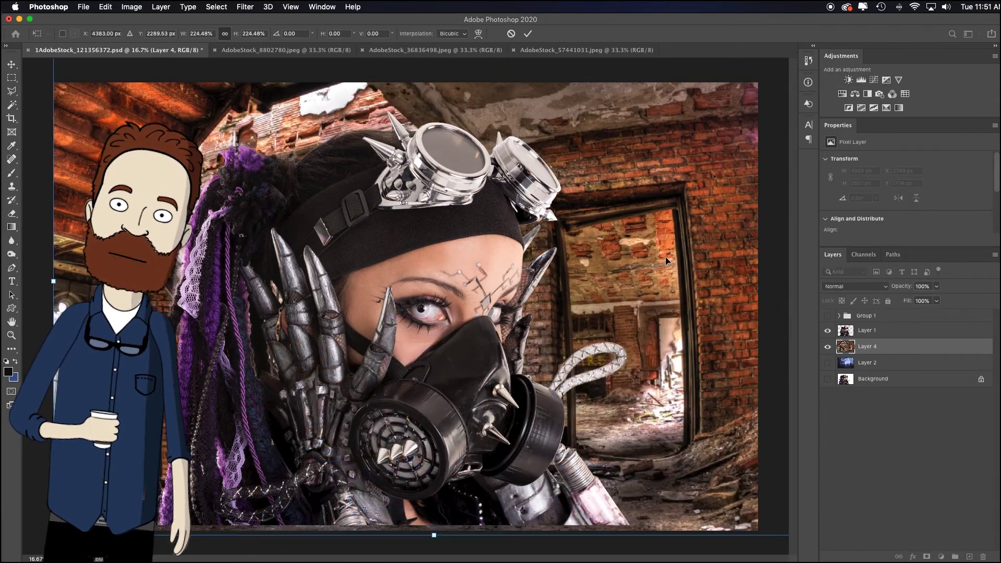
{"action": "key", "text": "super+minus"}
{"action": "left_click_drag", "start_coordinate": [716, 287], "coordinate": [744, 287]}
{"action": "key", "text": "Return"}
Step: Apply a command from the Image menu and select the woman's Layer 1
{"action": "key", "text": "b"}
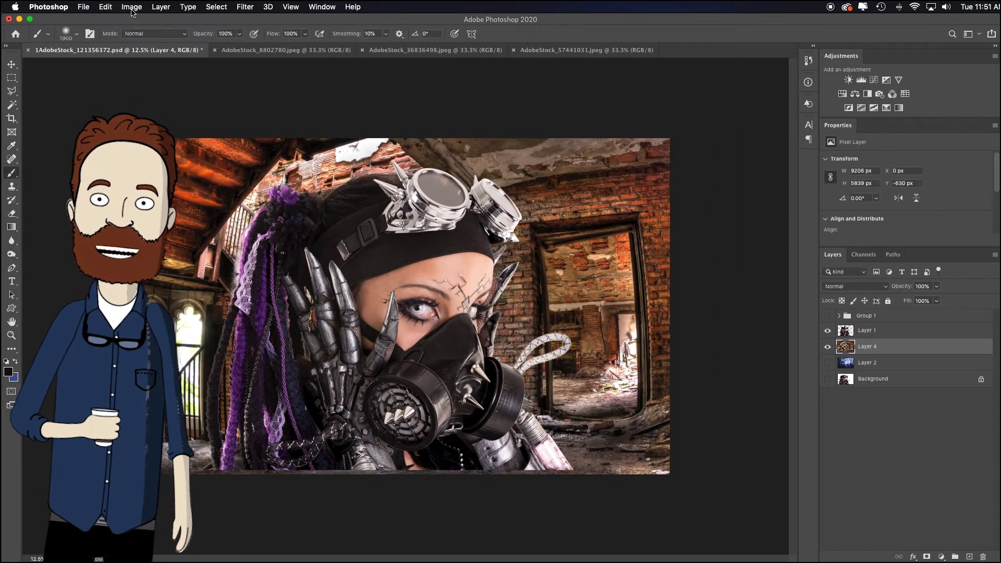
{"action": "left_click", "coordinate": [132, 6]}
{"action": "left_click", "coordinate": [157, 136]}
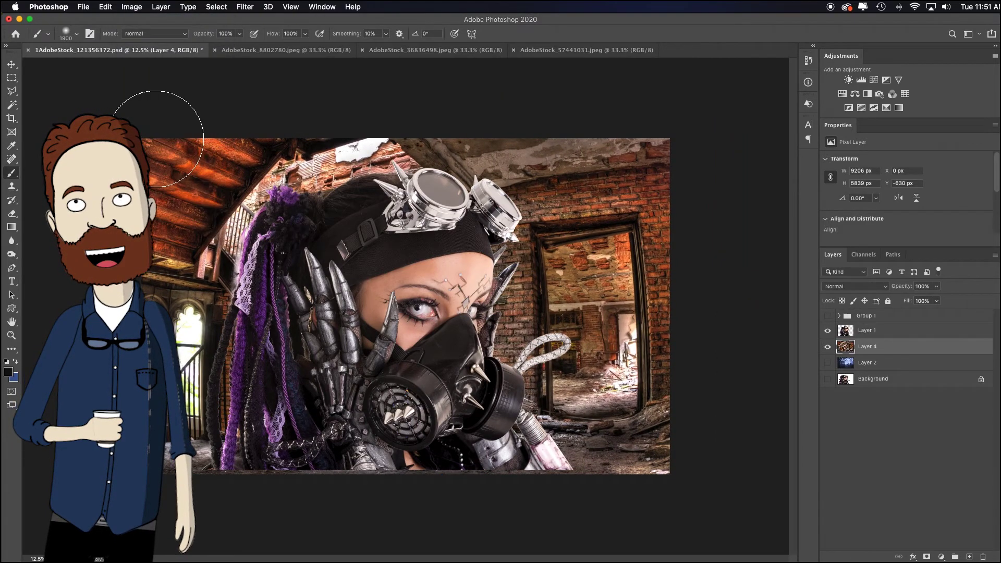
{"action": "left_click", "coordinate": [913, 334]}
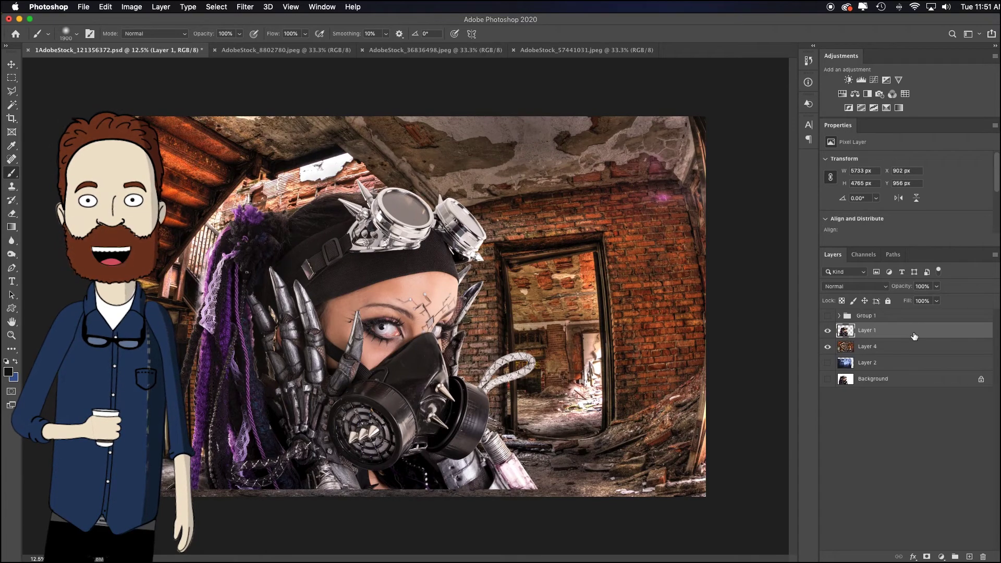
Step: Move the woman lower left, then duplicate Layer 4 and place the copy above Layer 1
{"action": "key", "text": "v"}
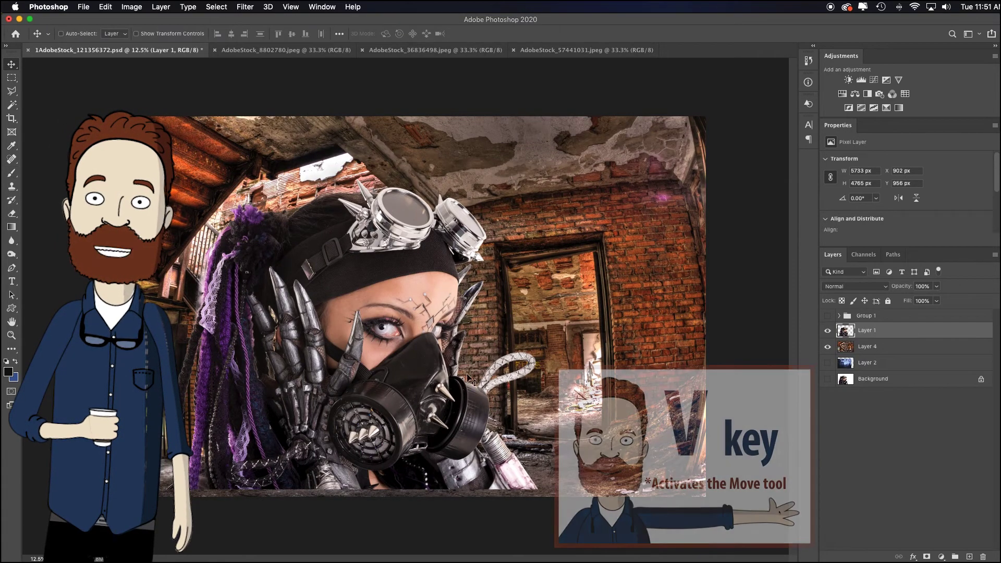
{"action": "left_click_drag", "start_coordinate": [385, 369], "coordinate": [361, 391]}
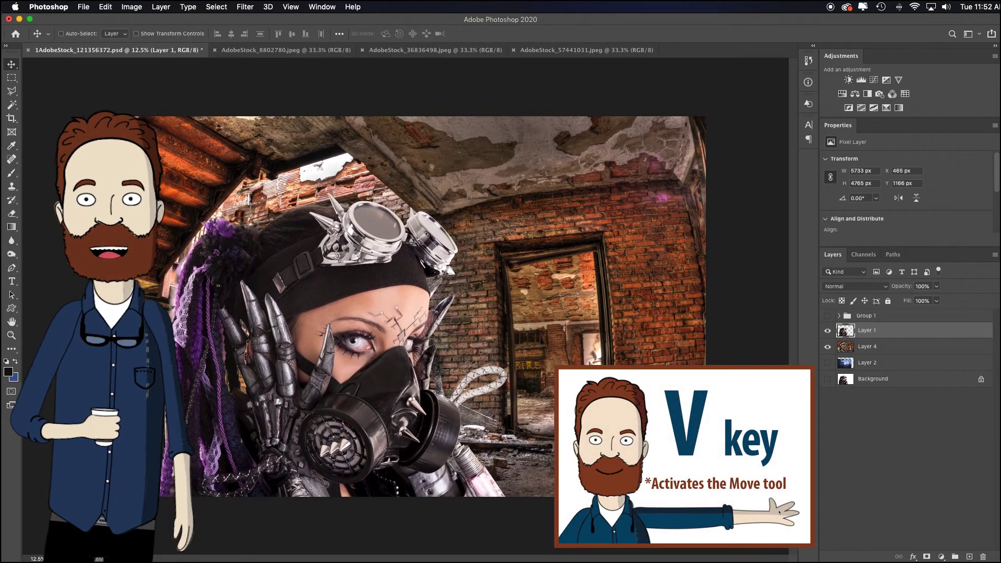
{"action": "left_click", "coordinate": [895, 347]}
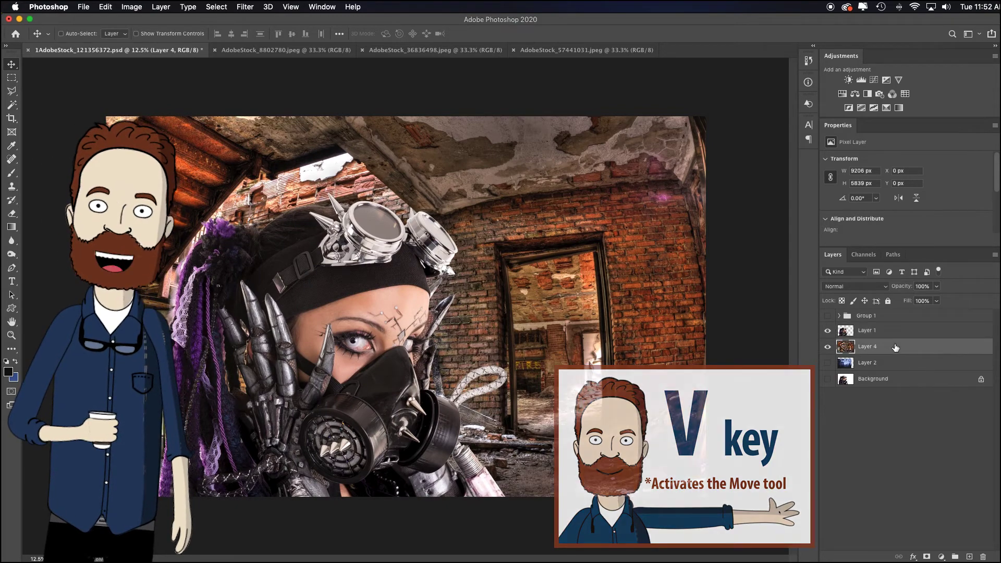
{"action": "key", "text": "super+j"}
{"action": "left_click_drag", "start_coordinate": [895, 347], "coordinate": [892, 327]}
Step: Average the copy into flat brown, clip it to the woman, and blend in Color at 32%
{"action": "left_click", "coordinate": [245, 7]}
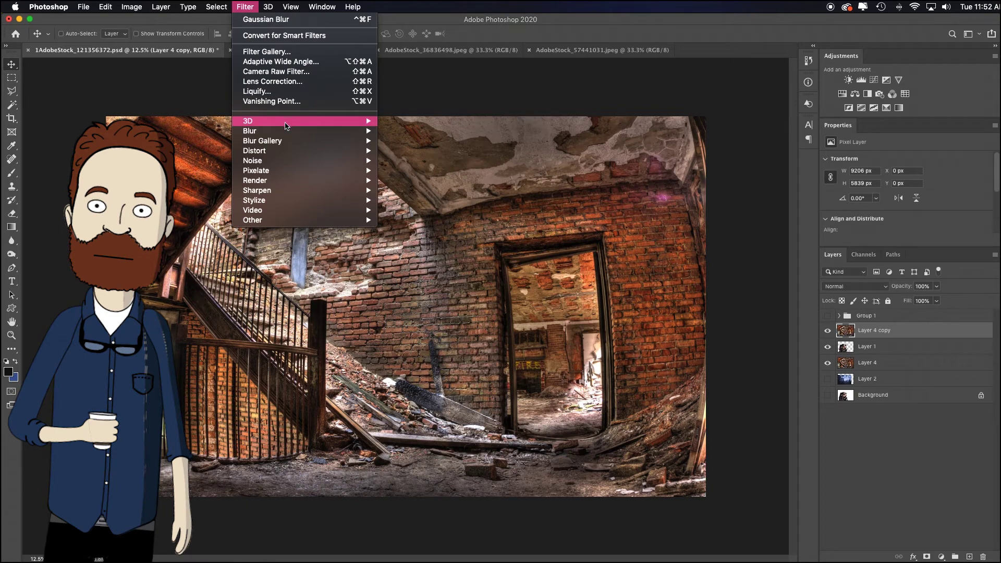
{"action": "left_click", "coordinate": [412, 131]}
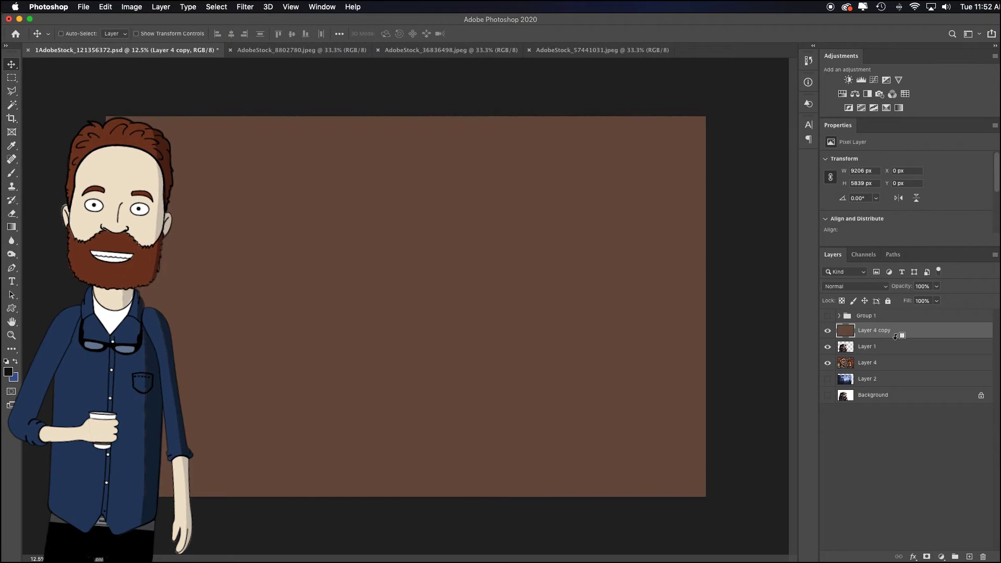
{"action": "left_click", "coordinate": [895, 337], "text": "alt"}
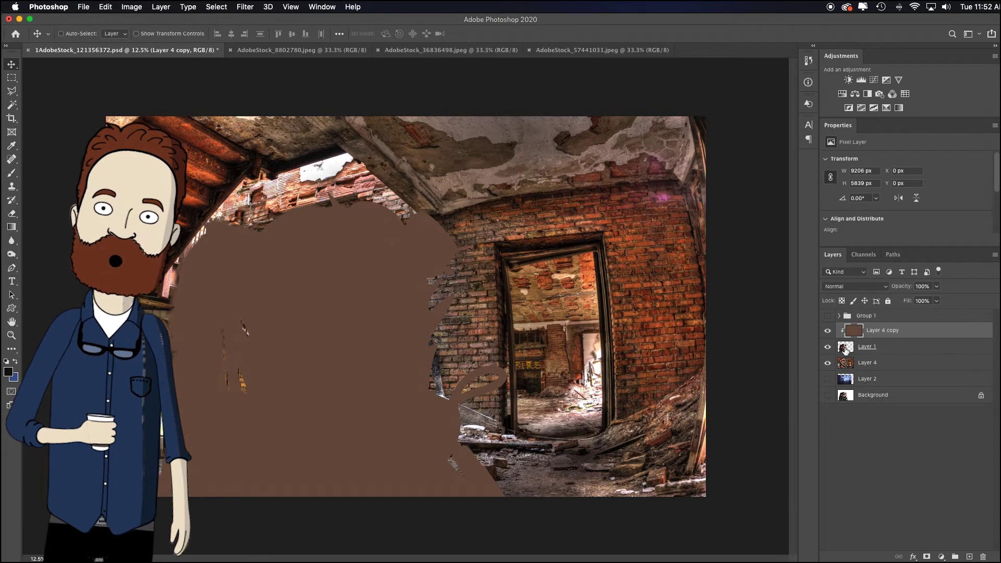
{"action": "left_click", "coordinate": [856, 286]}
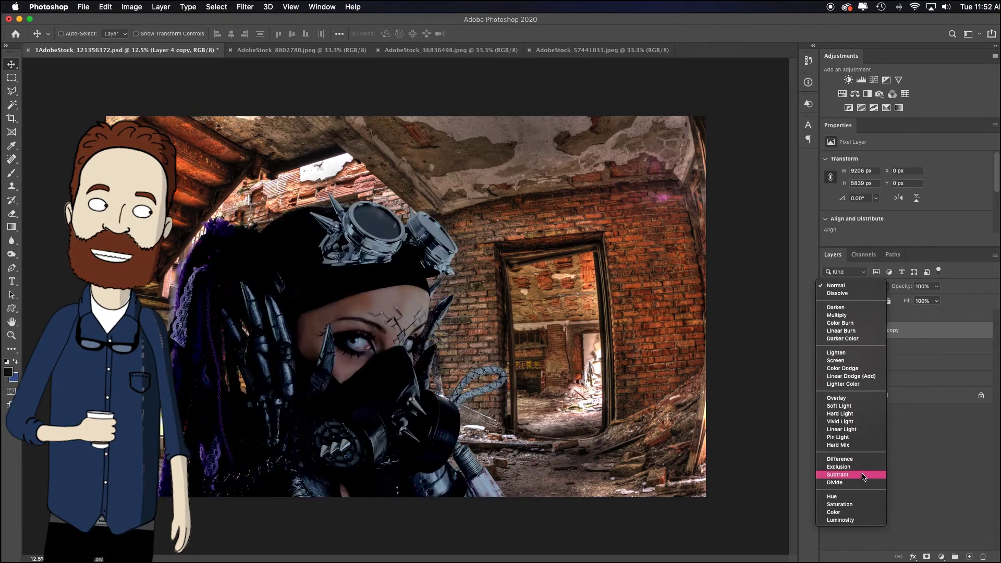
{"action": "left_click", "coordinate": [856, 512]}
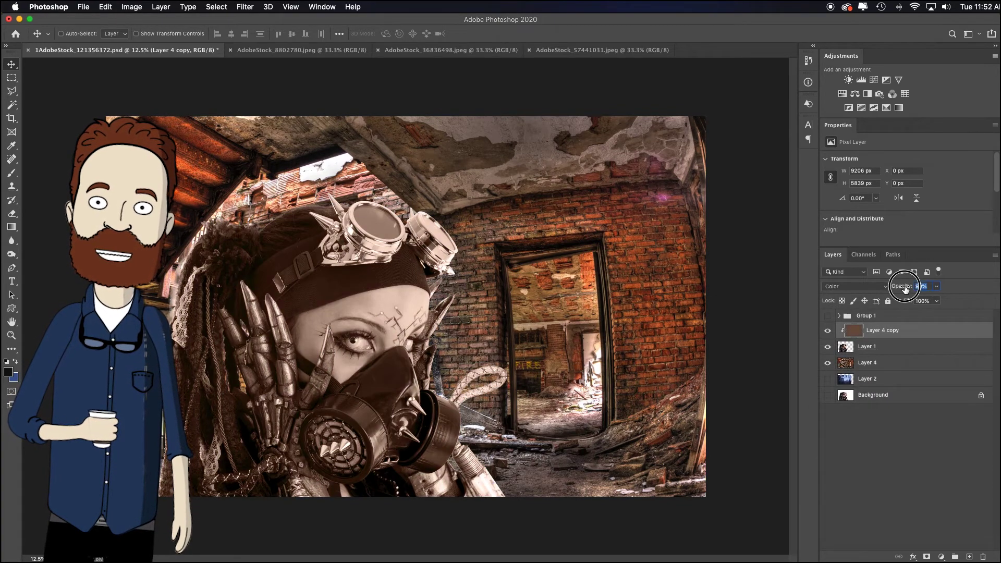
{"action": "mouse_move", "coordinate": [906, 286]}
{"action": "left_mouse_down"}
{"action": "mouse_move", "coordinate": [887, 288]}
{"action": "mouse_move", "coordinate": [908, 290]}
{"action": "left_mouse_up"}
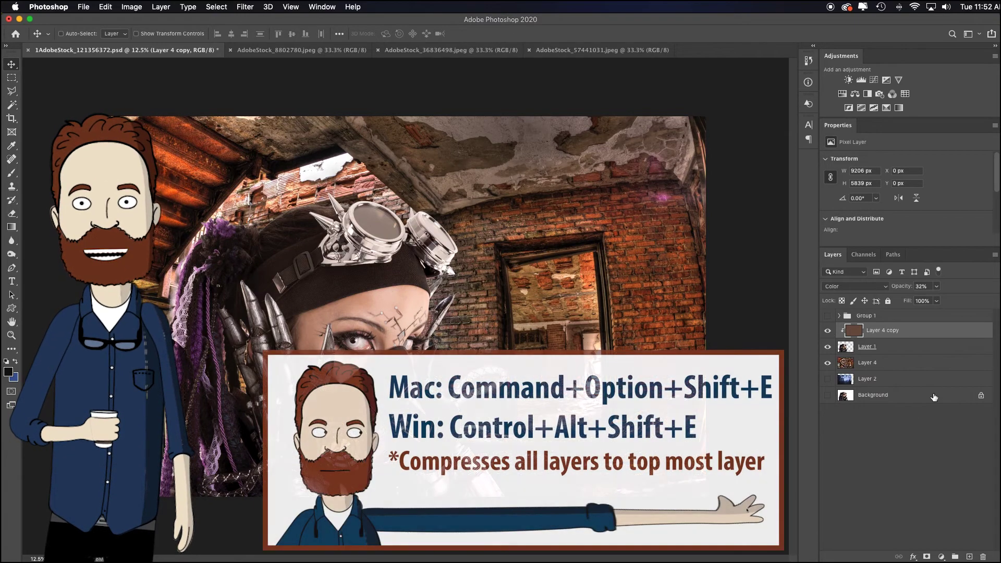
Step: Stamp visible into Layer 5, copy the brown tint above it, stamp into Layer 6, and duplicate
{"action": "key", "text": "super"}
{"action": "key", "text": "super+alt+shift+e"}
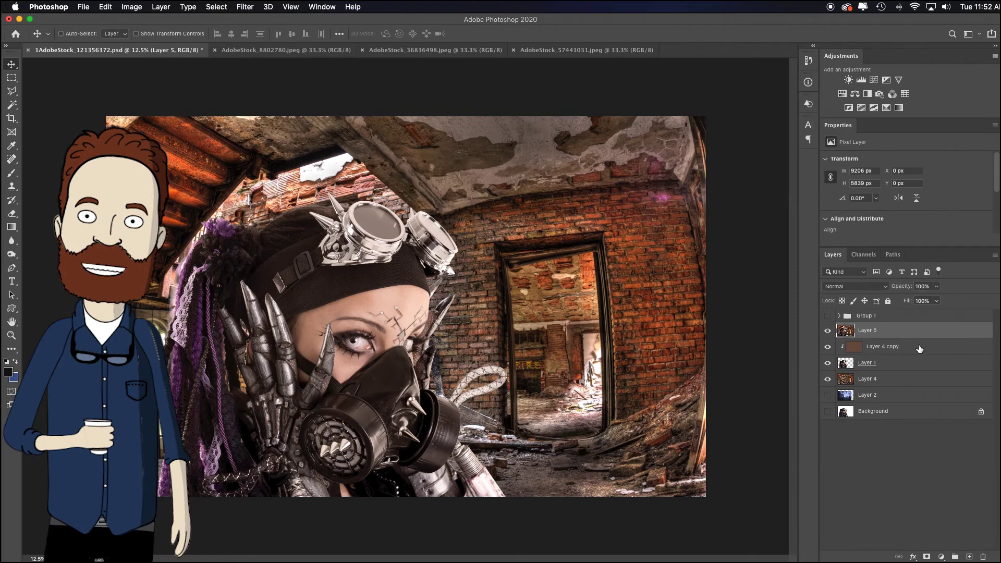
{"action": "left_click_drag", "start_coordinate": [917, 351], "coordinate": [915, 327]}
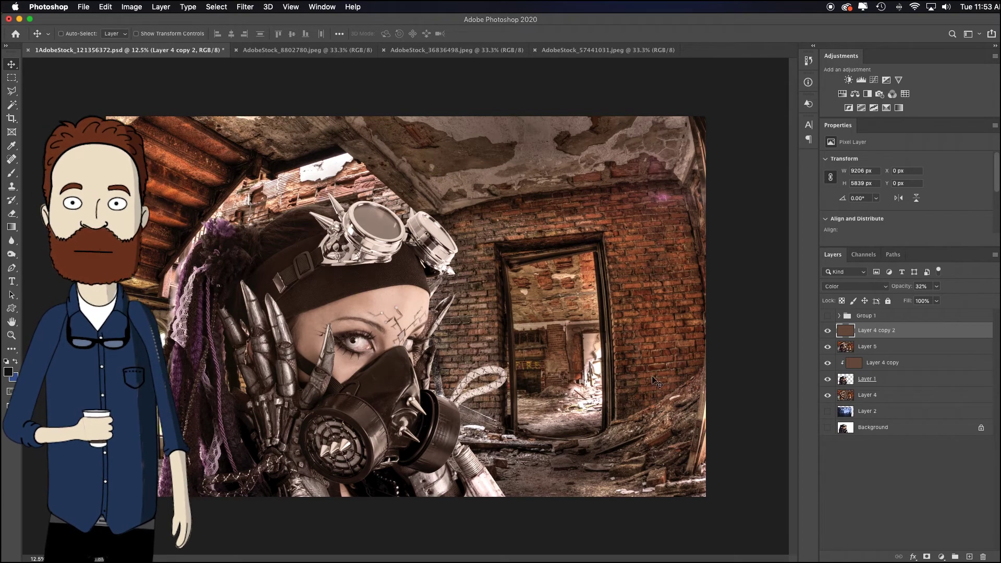
{"action": "key", "text": "super+alt+shift+e"}
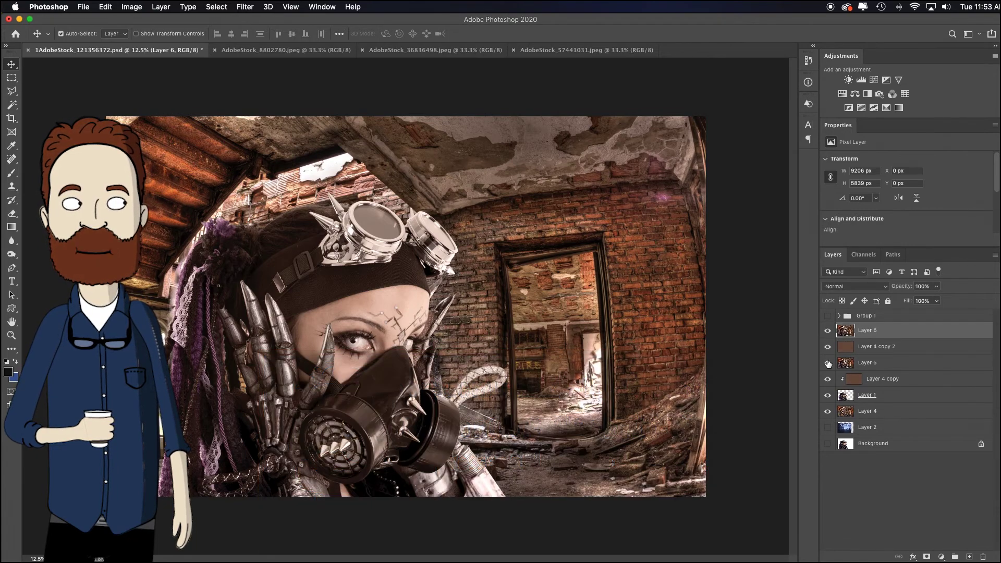
{"action": "key", "text": "super+j"}
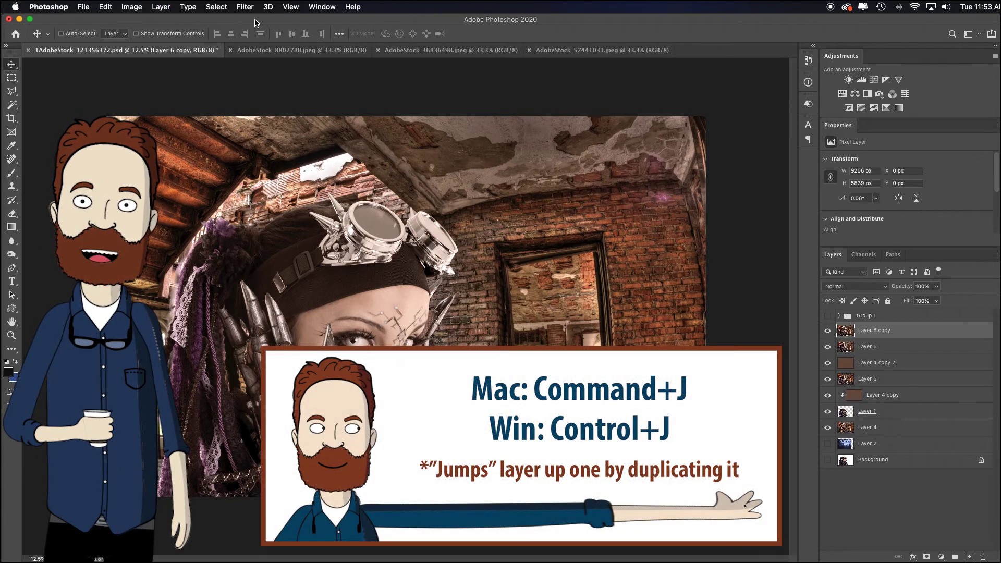
Step: Gaussian-blur Layer 6 copy at about 20.4 pixels and blend it in Soft Light at 85% opacity
{"action": "left_click", "coordinate": [245, 7]}
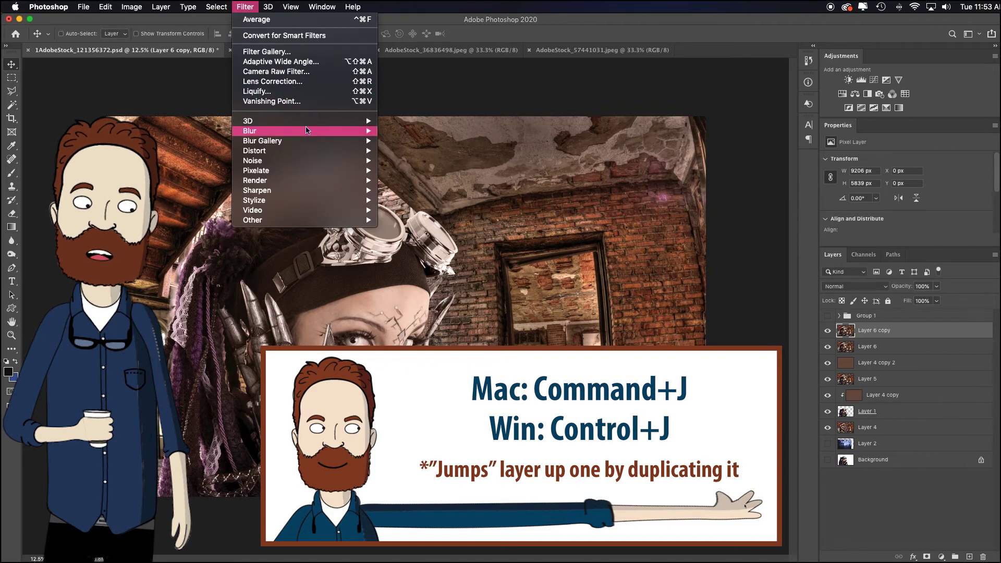
{"action": "mouse_move", "coordinate": [323, 131]}
{"action": "left_click_drag", "start_coordinate": [503, 302], "coordinate": [514, 301]}
{"action": "key", "text": "Return"}
{"action": "left_click", "coordinate": [866, 287]}
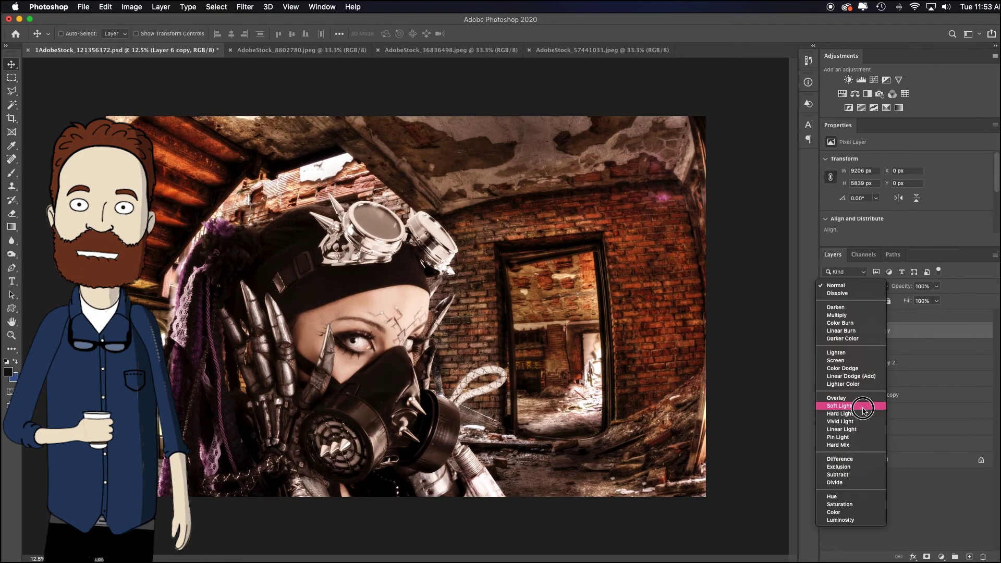
{"action": "left_click", "coordinate": [863, 407]}
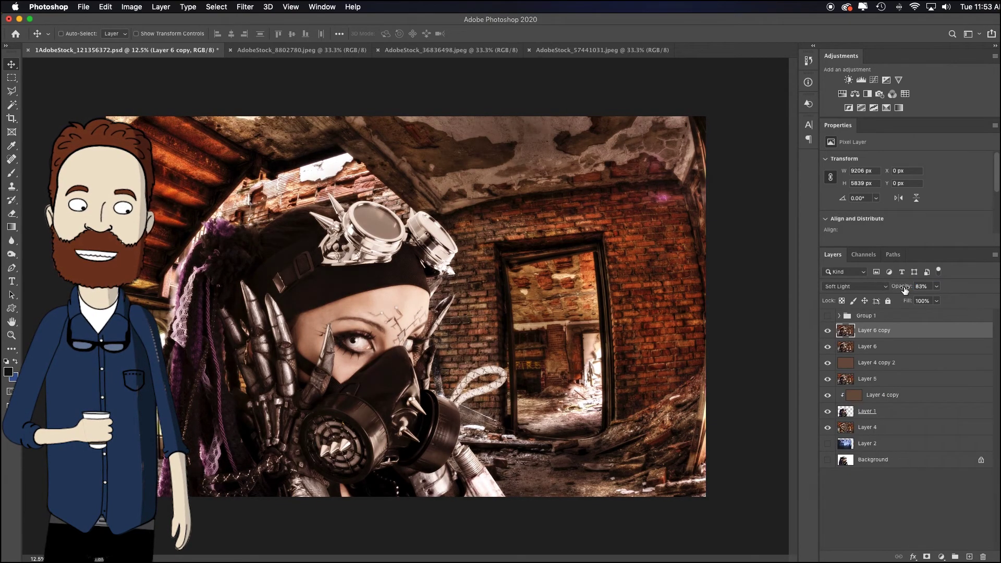
{"action": "left_click_drag", "start_coordinate": [897, 291], "coordinate": [909, 291]}
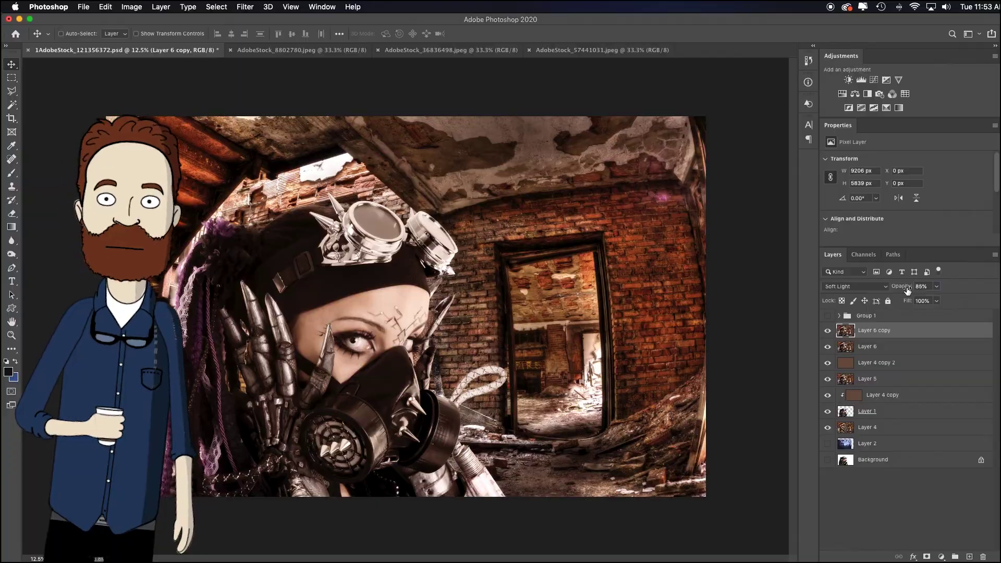